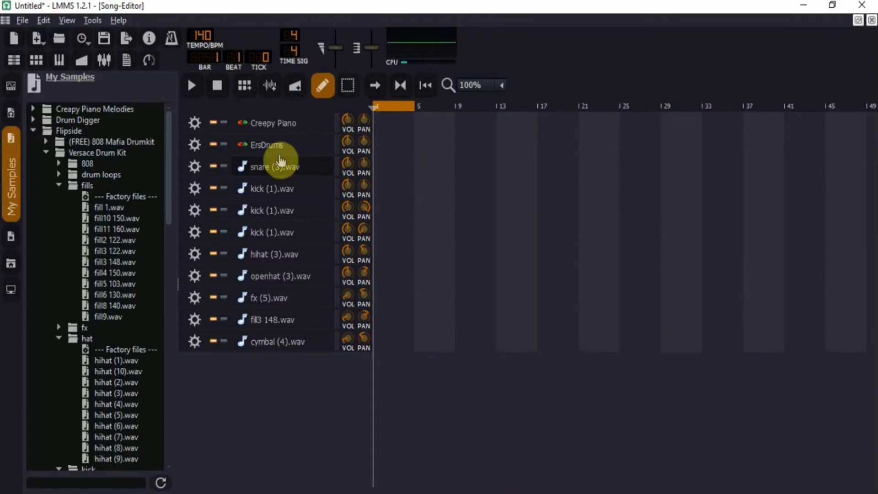
- Create a pattern on the Creepy Piano track and place quarter notes A4, E5, A4 and D4 at the starts of bars 1 to 4
double_click(380, 120)
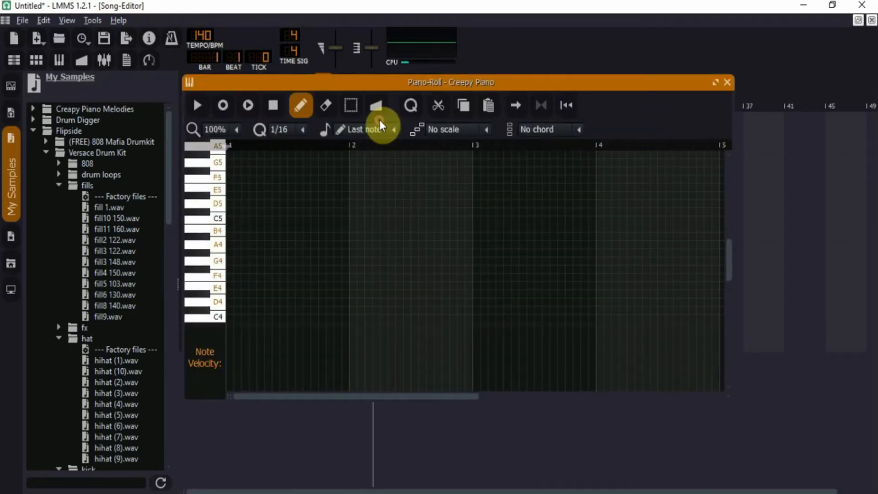
left_click(229, 246)
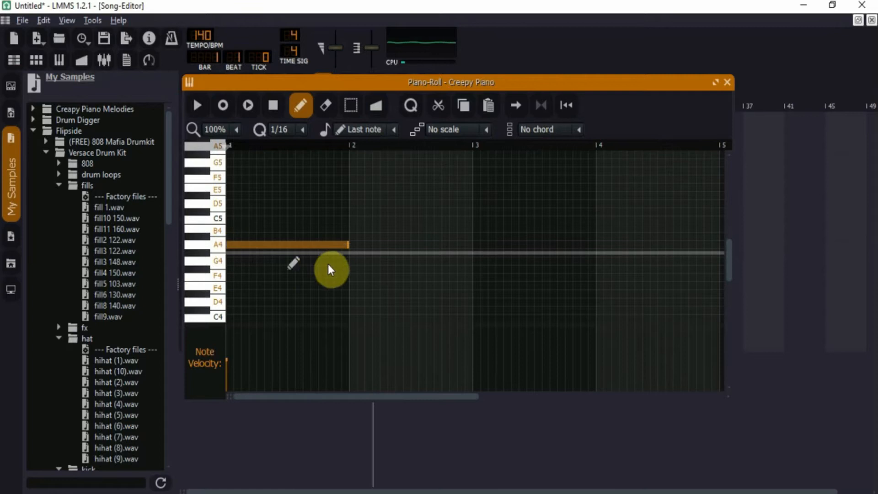
left_click_drag(348, 246, 250, 247)
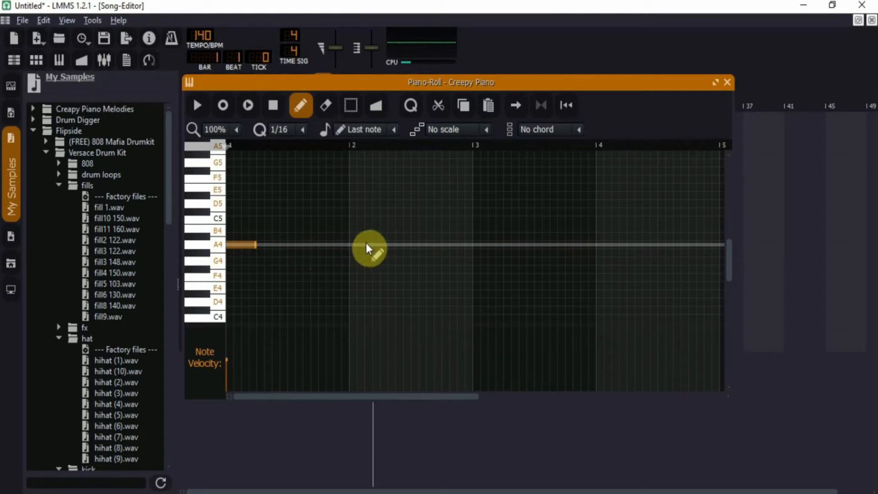
left_click(354, 187)
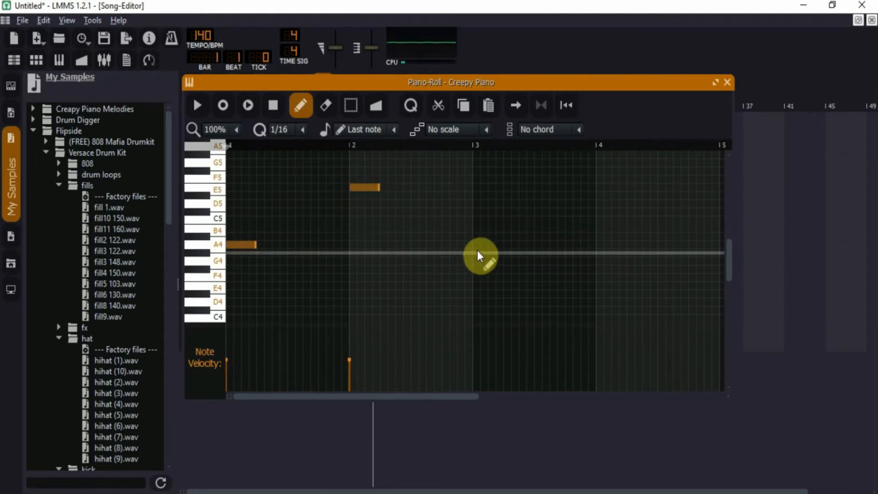
left_click(477, 245)
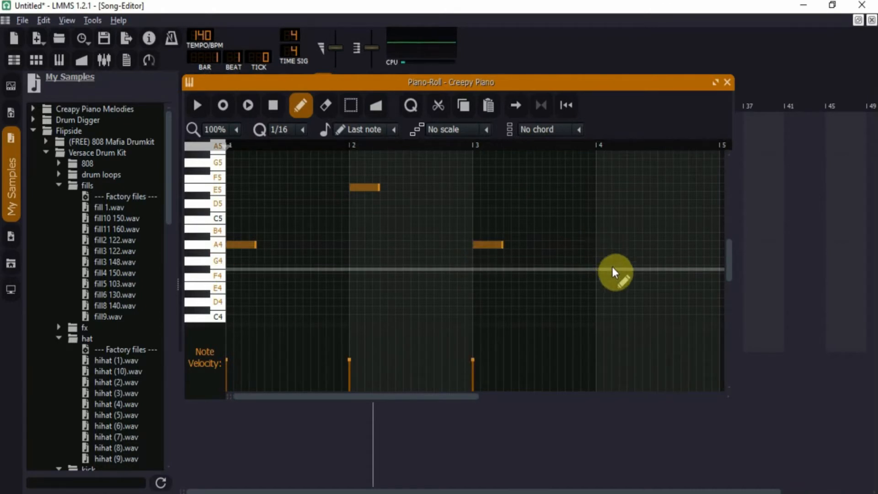
left_click(600, 303)
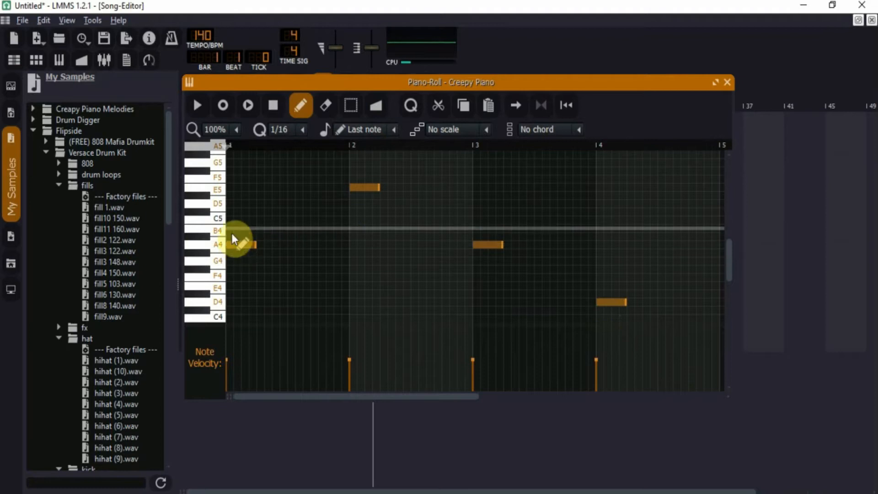
- Build the first three chords by adding C5 and D#5 in bar 1, G4 and B4 in bar 2, and C5 and D#5 in bar 3
left_click(228, 218)
left_click(229, 195)
left_click(352, 260)
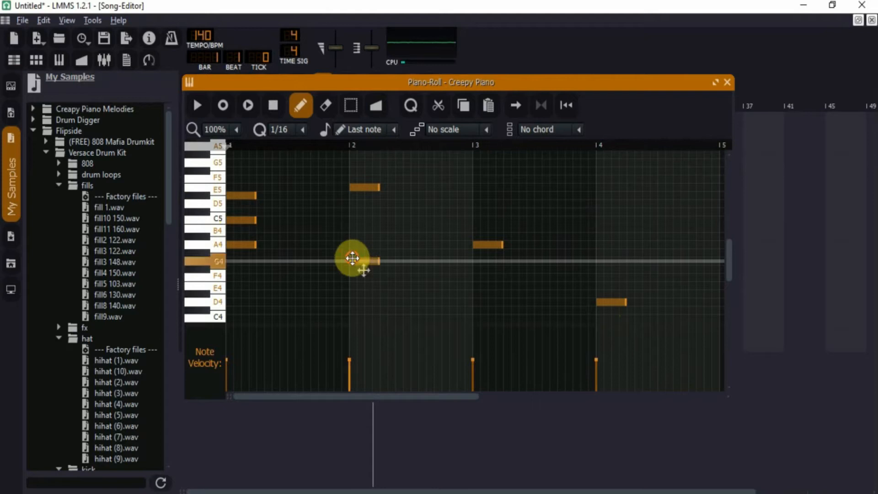
left_click(352, 230)
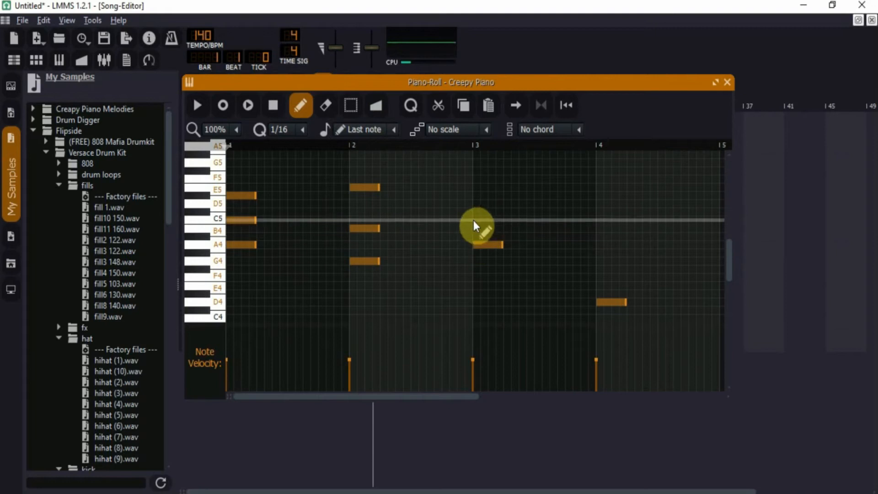
left_click(475, 221)
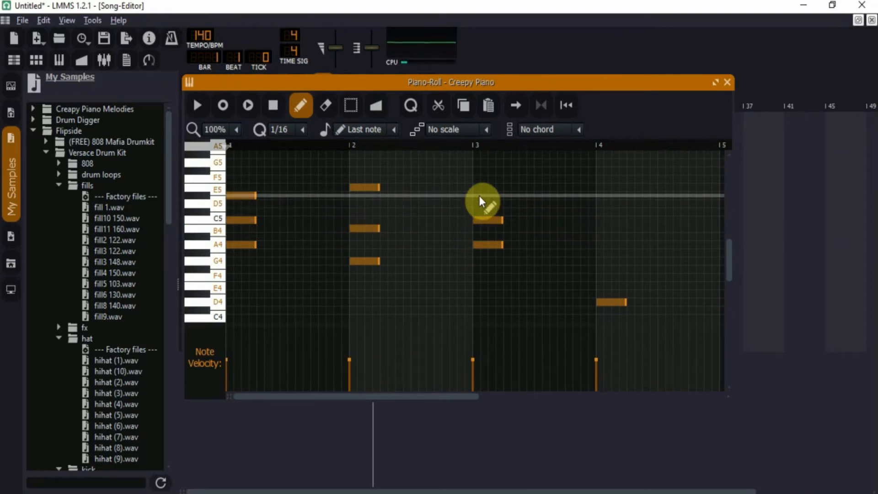
left_click(478, 195)
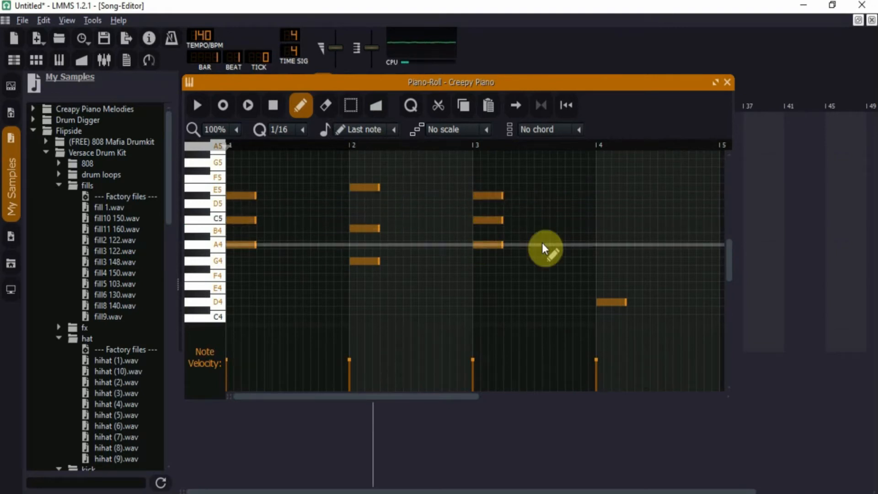
- Add the notes F4 and A4 above the D4 at the start of bar 4
left_click(603, 299)
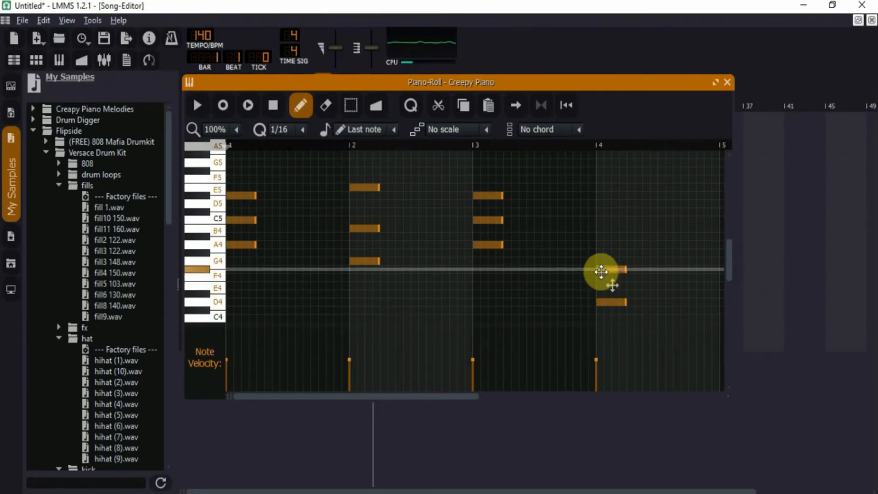
left_click(602, 277)
left_click(597, 261)
left_click_drag(601, 263, 598, 245)
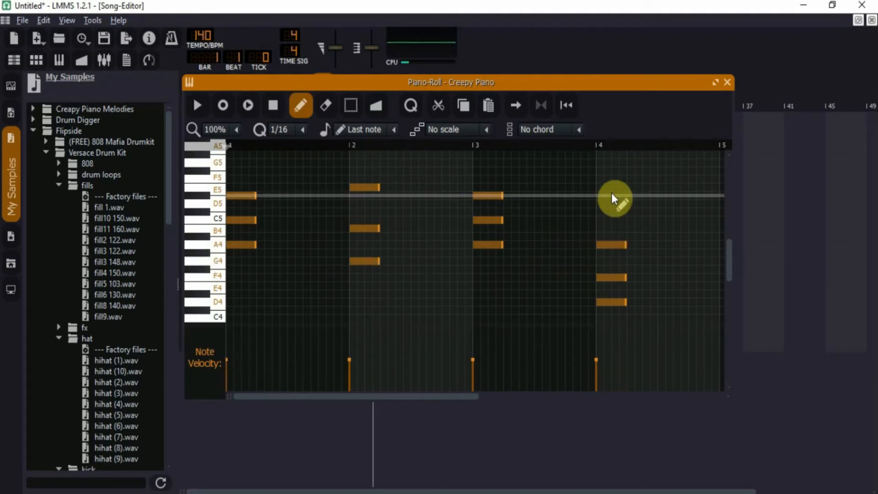
- Select the D4 note in the bar 4 chord and raise it one octave to D5
left_click(353, 104)
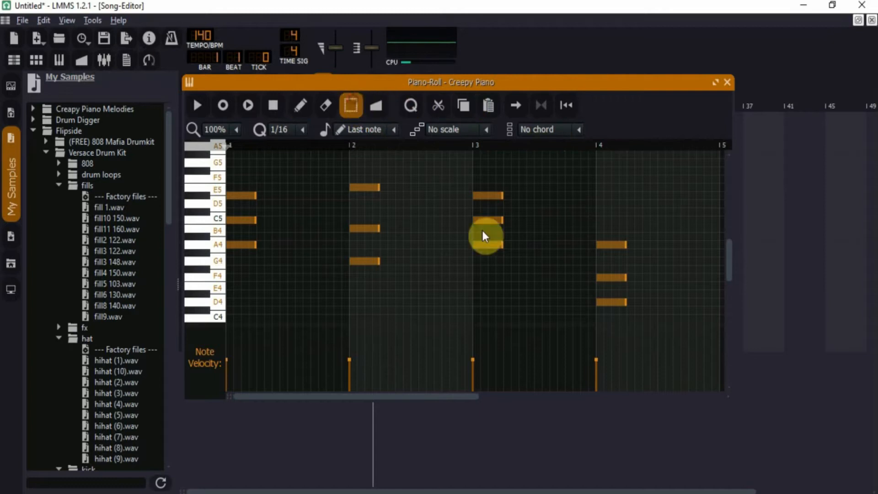
left_click_drag(610, 309, 611, 309)
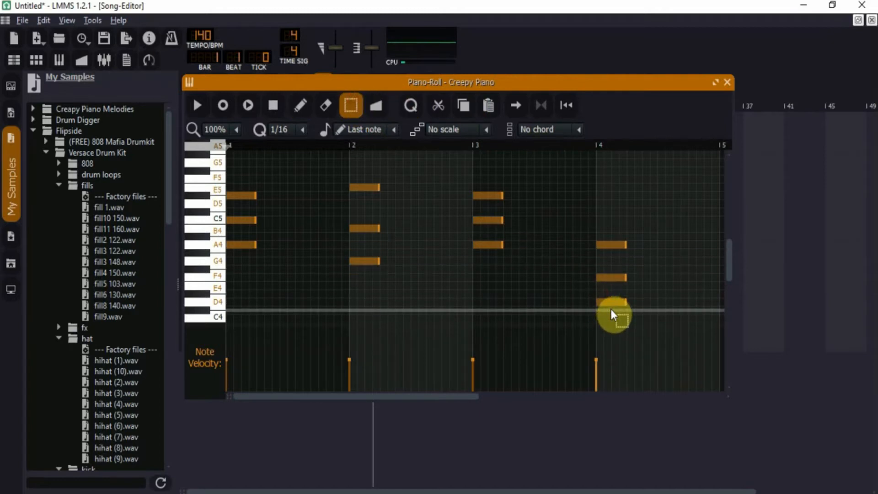
key("ctrl+Up")
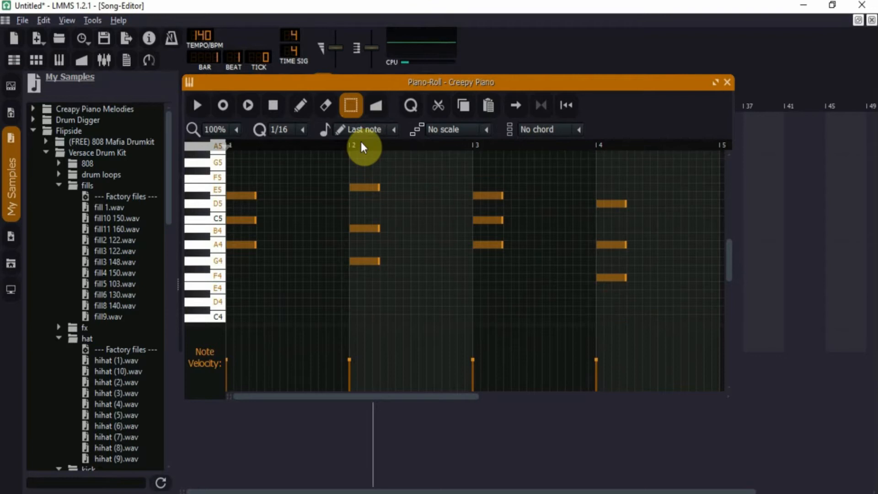
- Add a fourth note to each chord: G5 in bars 1 and 3, D5 in bar 2, and C5 in bar 4
left_click(296, 110)
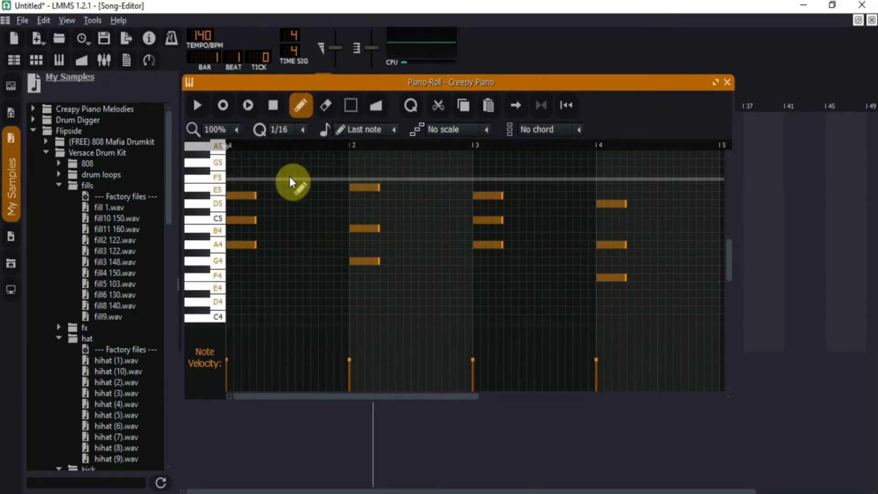
left_click(230, 163)
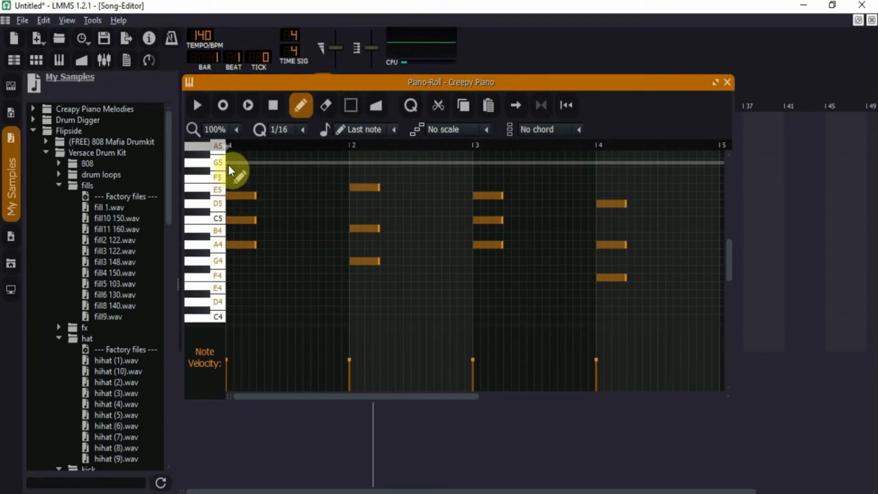
left_click(357, 227)
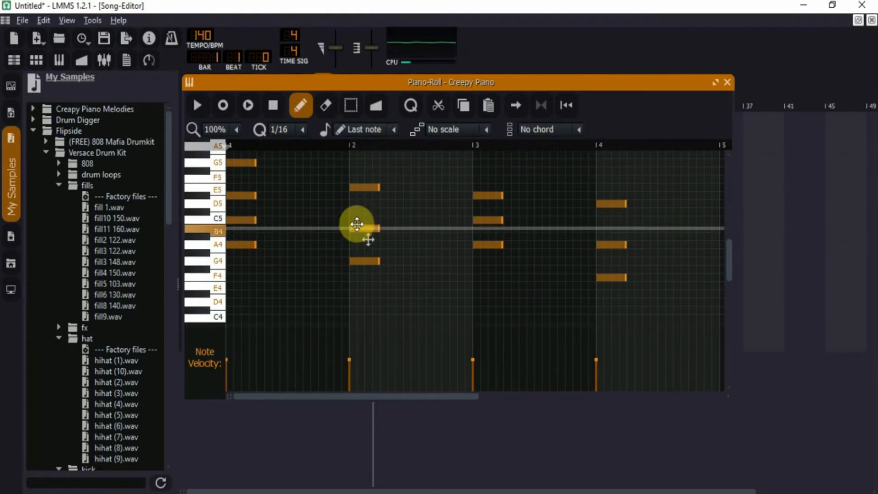
left_click(357, 204)
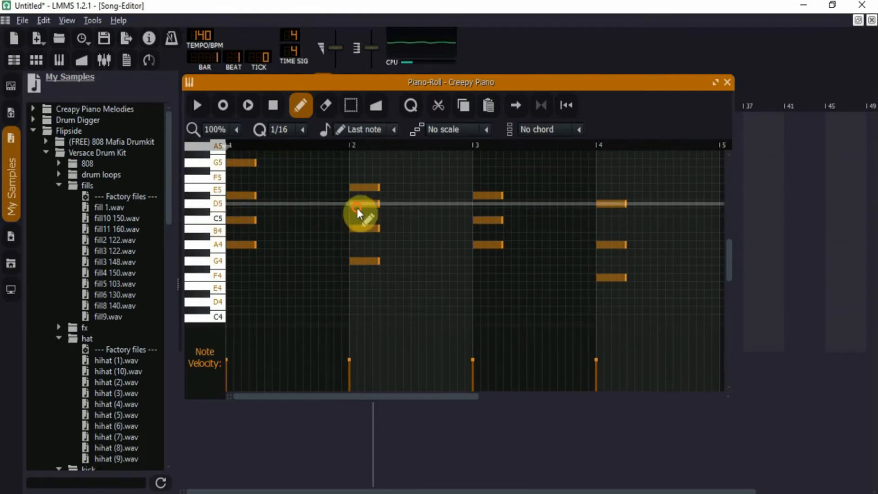
left_click(479, 164)
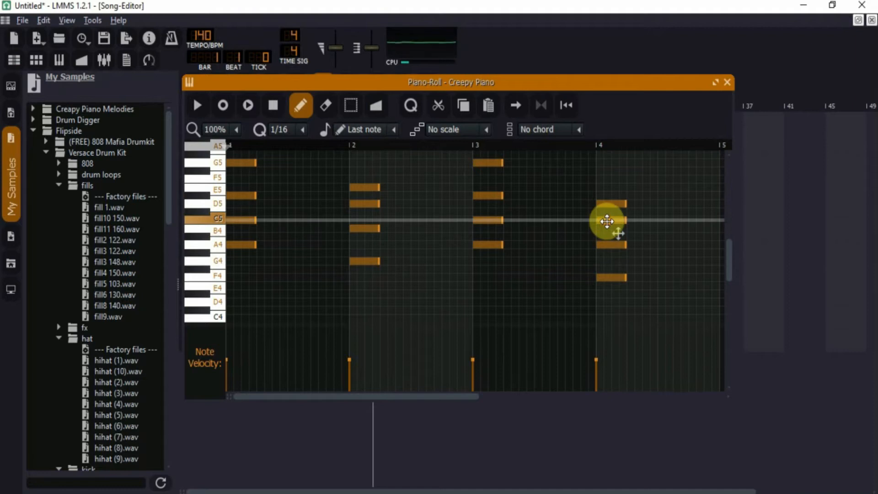
- Add a 1/16-long D5 note on the last beat of bar 4 and raise it to a higher octave
left_click_drag(729, 260, 729, 251)
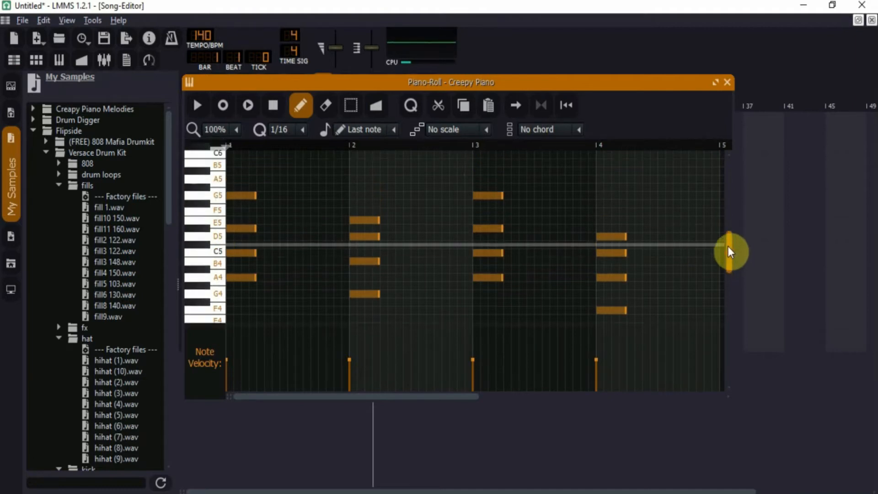
left_click(634, 237)
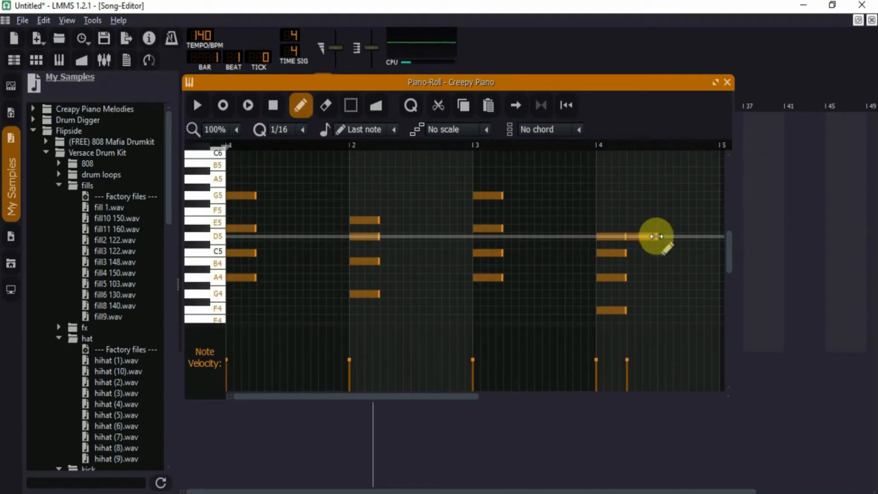
left_click_drag(633, 237, 695, 236)
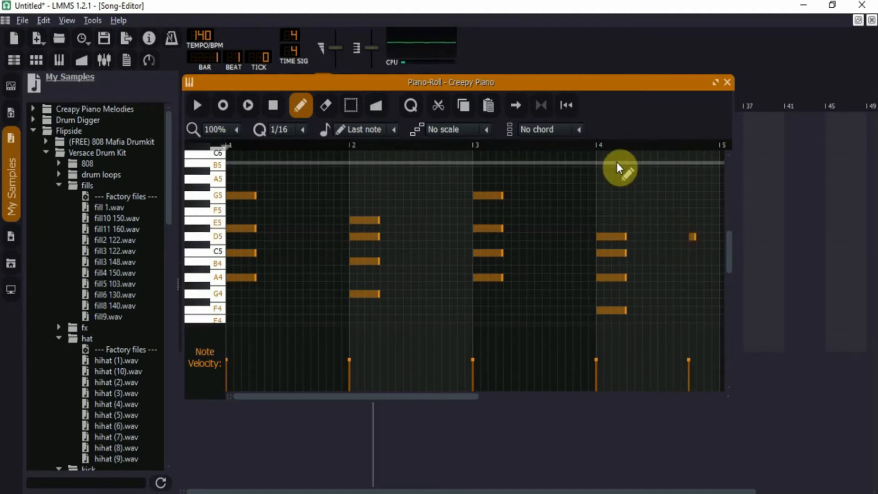
left_click(351, 106)
left_click_drag(683, 222, 705, 255)
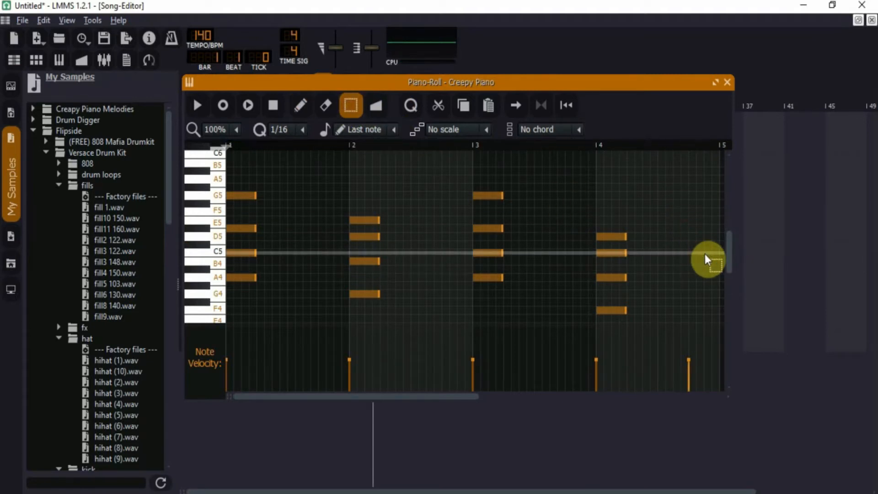
left_click_drag(729, 257, 728, 220)
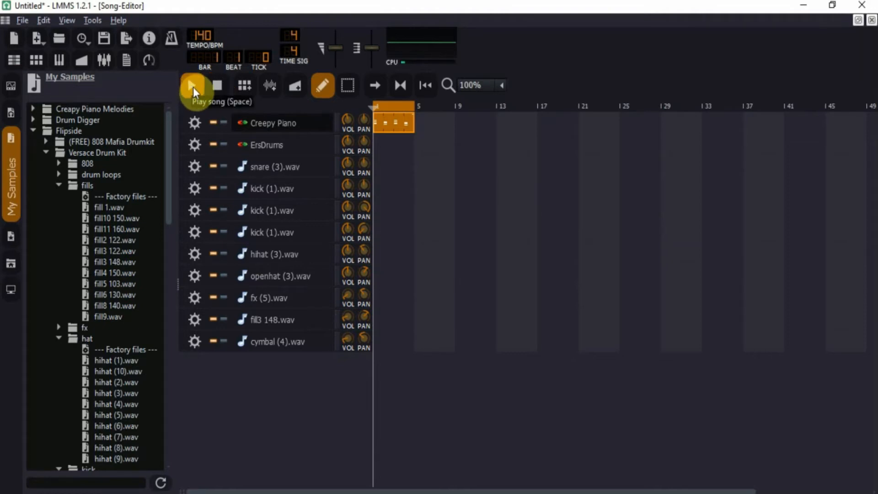
- Play the song to preview the Creepy Piano chords, and stop playback
left_click(193, 87)
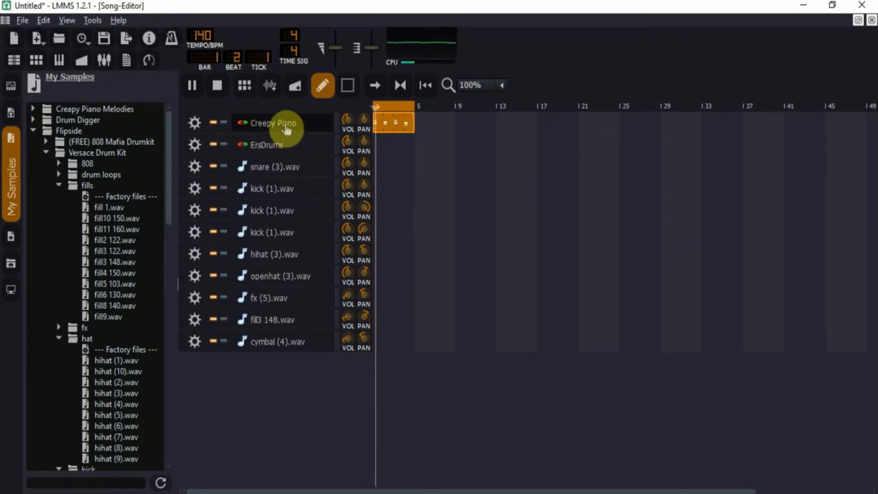
left_click(220, 84)
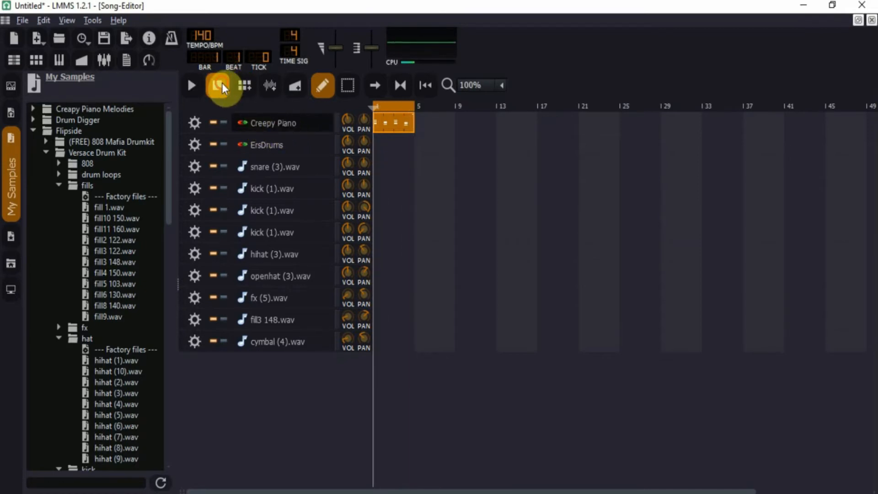
- Reopen the Creepy Piano pattern for note editing in draw mode with quantization set to 1/64
double_click(392, 124)
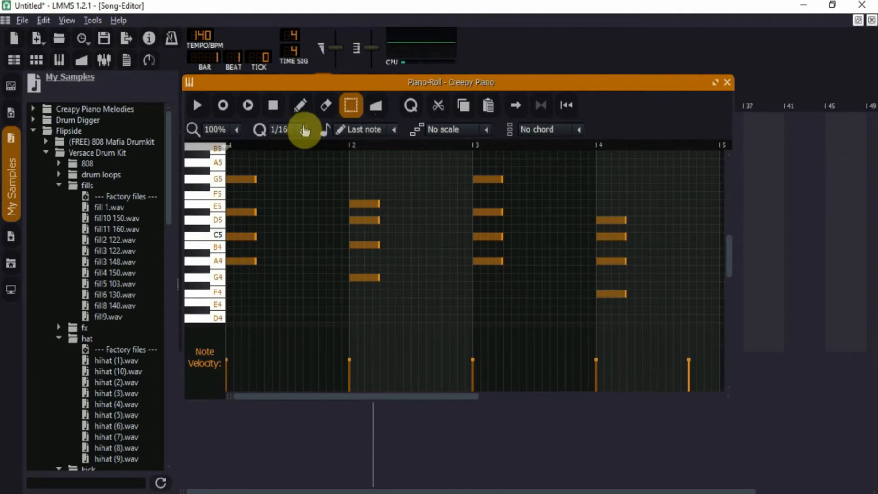
left_click(302, 130)
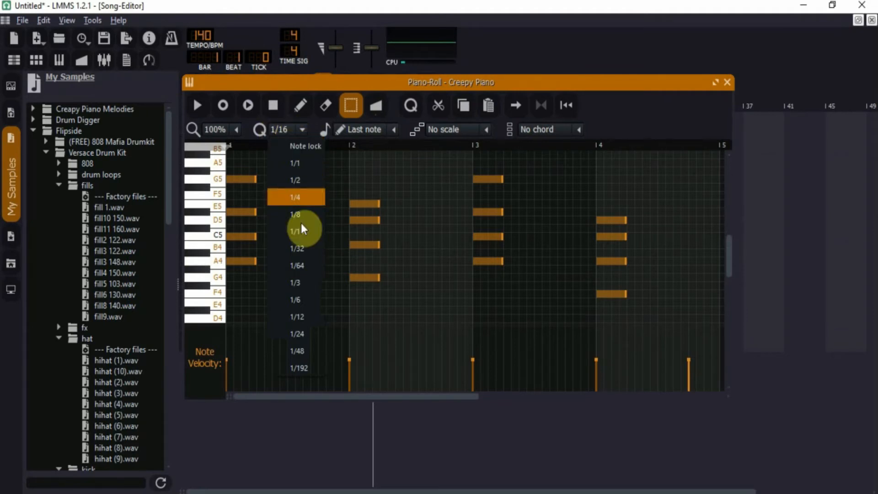
left_click(303, 264)
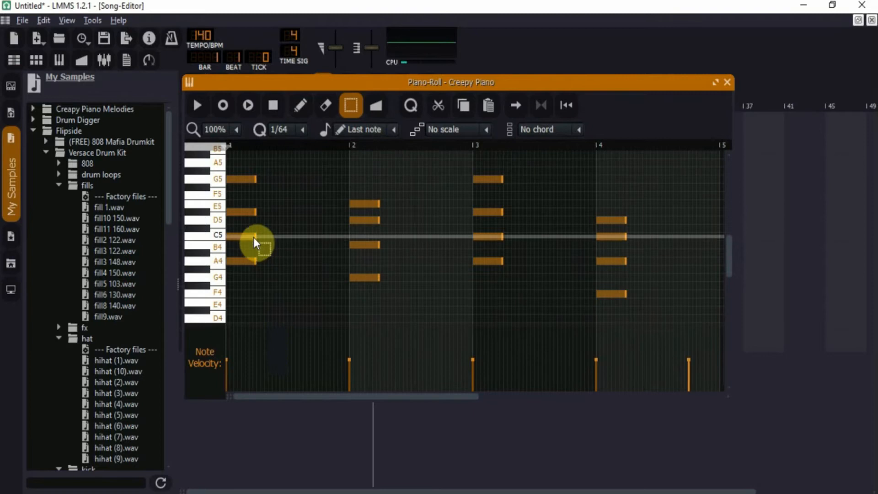
left_click(298, 110)
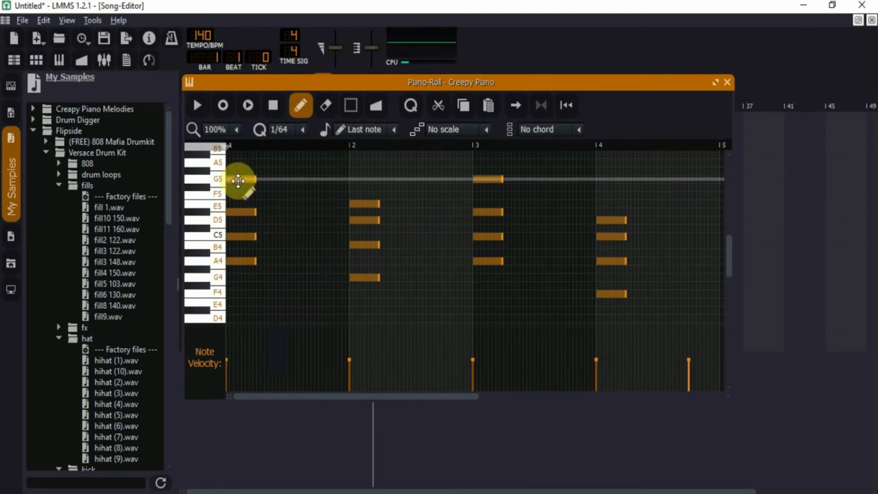
- Stagger the bar 1 chord upward from A4, delaying C5, D#5 and G5 by successive 1/64 steps
left_click(239, 238)
left_click_drag(242, 239, 245, 239)
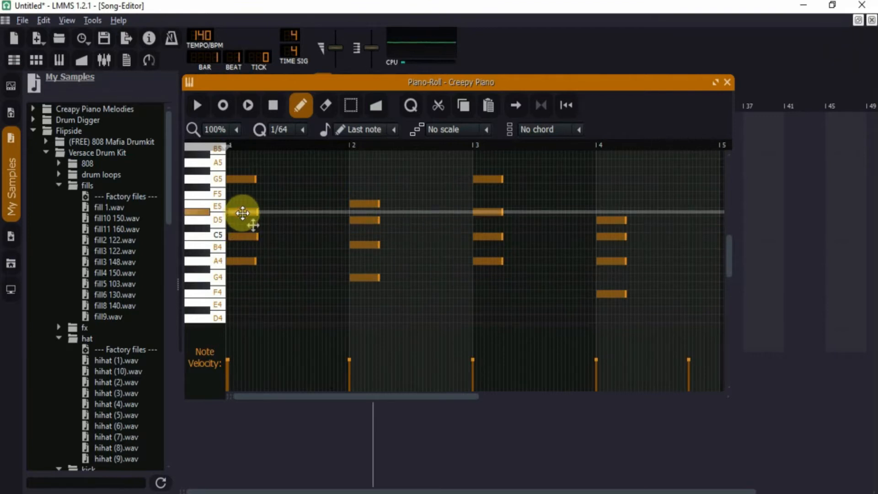
left_click_drag(245, 182, 247, 183)
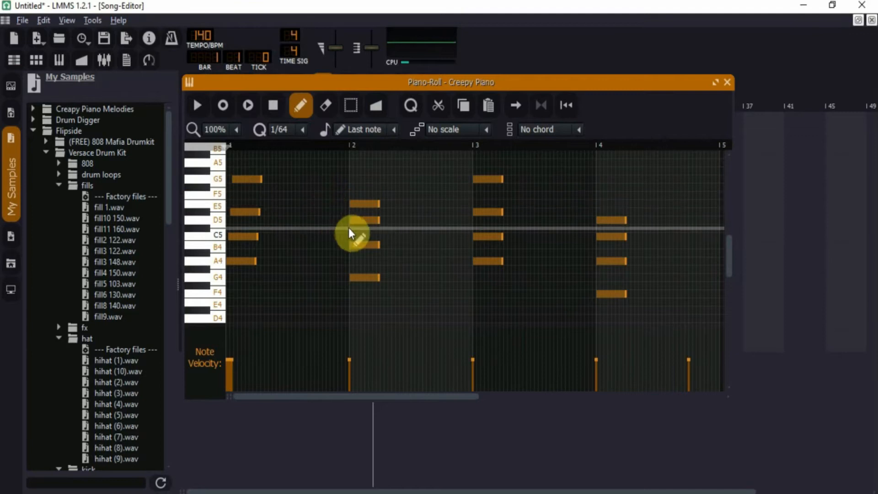
- Stagger the bar 2 chord downward from E5 and the bar 3 chord upward from A4, each in successive 1/64 steps
left_click_drag(358, 220, 368, 279)
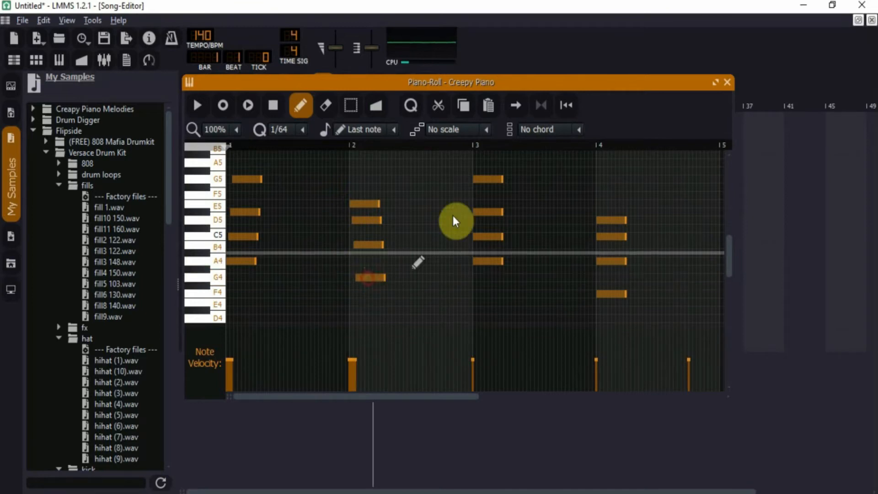
left_click_drag(482, 234, 486, 213)
left_click_drag(482, 178, 487, 178)
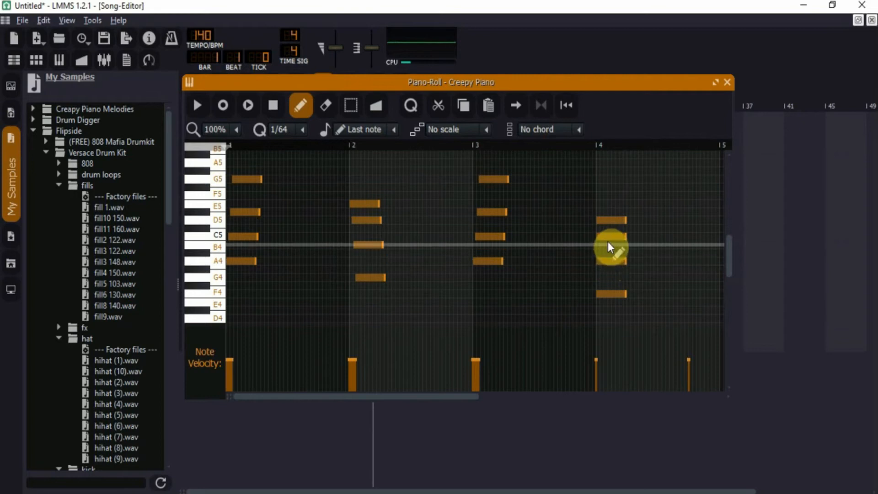
- Stagger the bar 4 chord downward from D5 in successive 1/64 steps, and set quantization to 1/16
left_click_drag(607, 237, 611, 261)
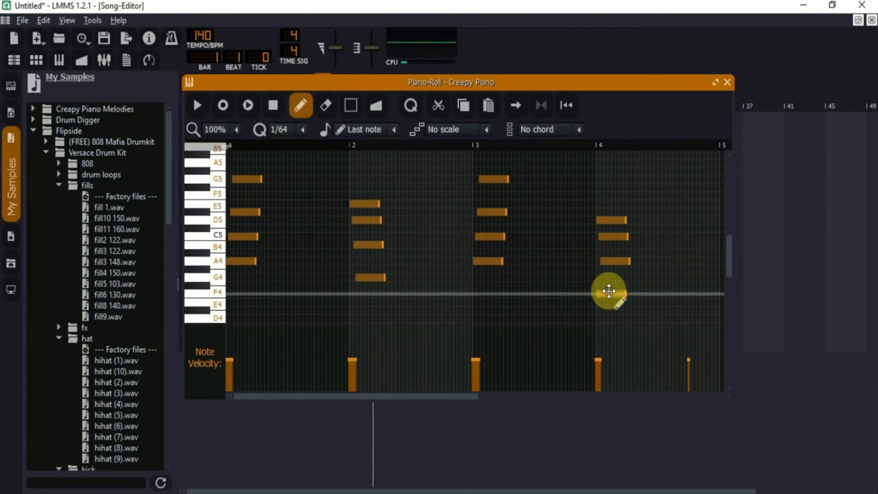
left_click_drag(609, 293, 616, 294)
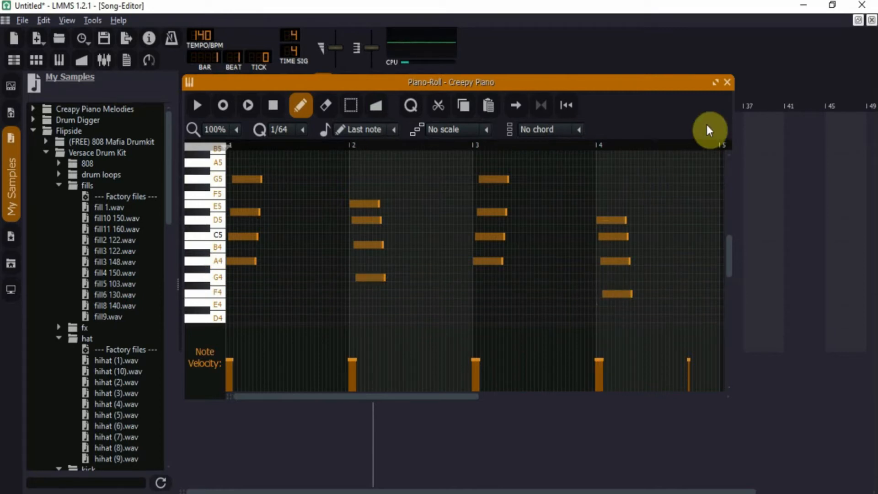
left_click(306, 130)
left_click(301, 231)
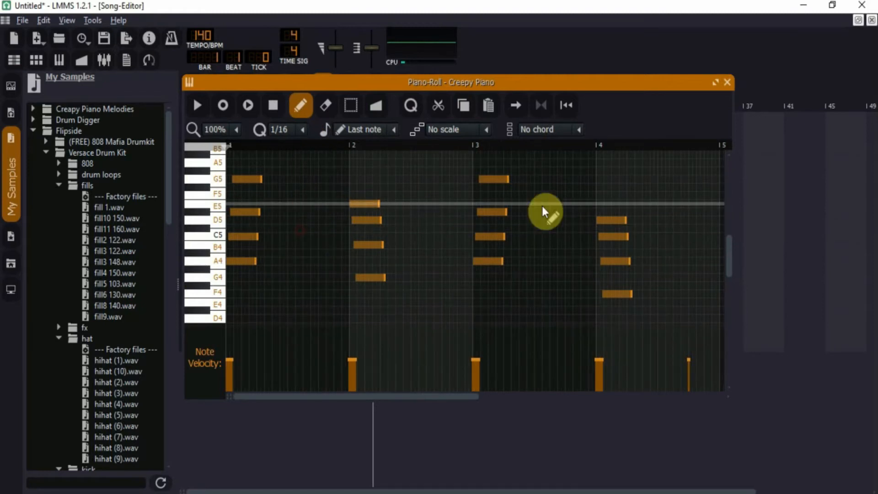
- Play the Creepy Piano pattern while raising the D#5 notes in bars 1 and 3 to E5, then stop and close the note editor
left_click(196, 105)
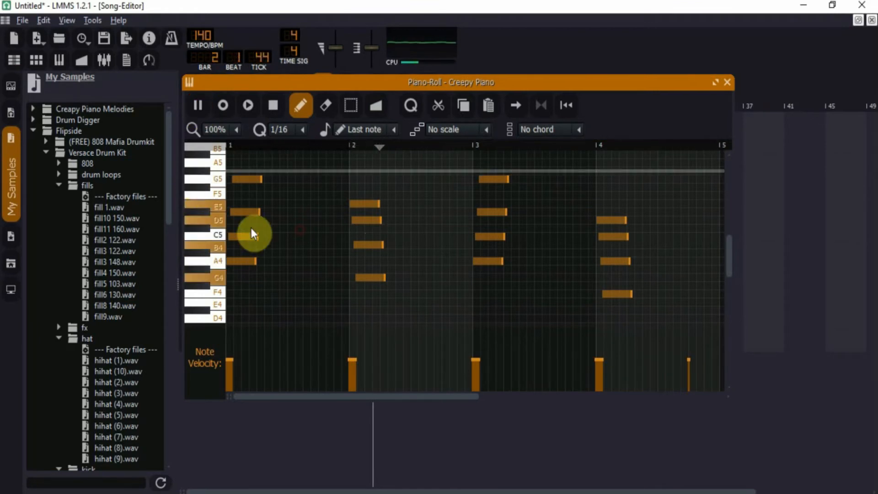
left_click_drag(242, 211, 243, 204)
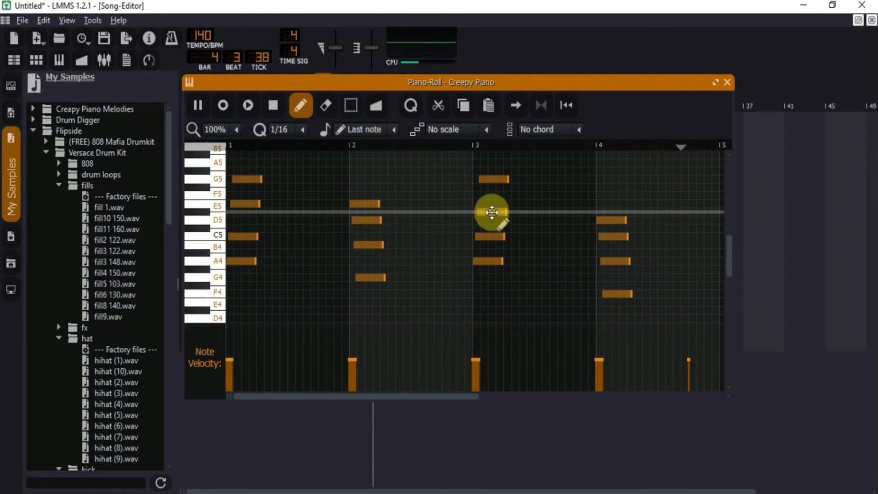
left_click_drag(492, 210, 490, 204)
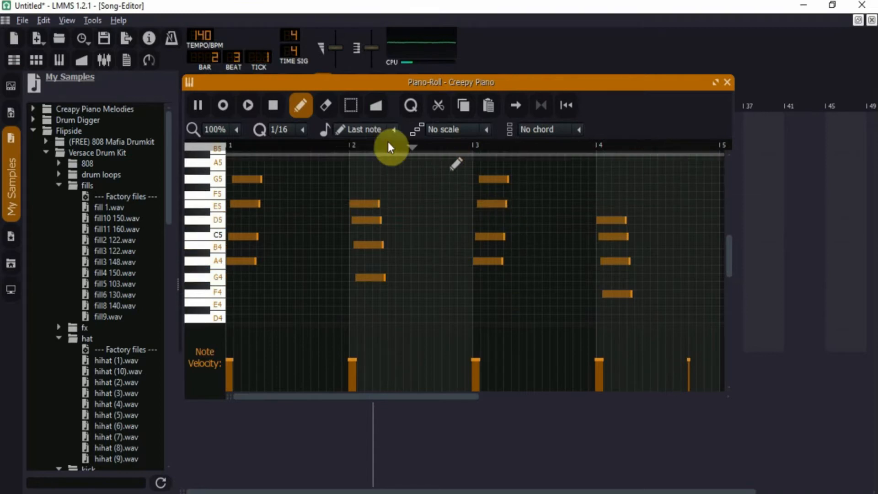
left_click(274, 105)
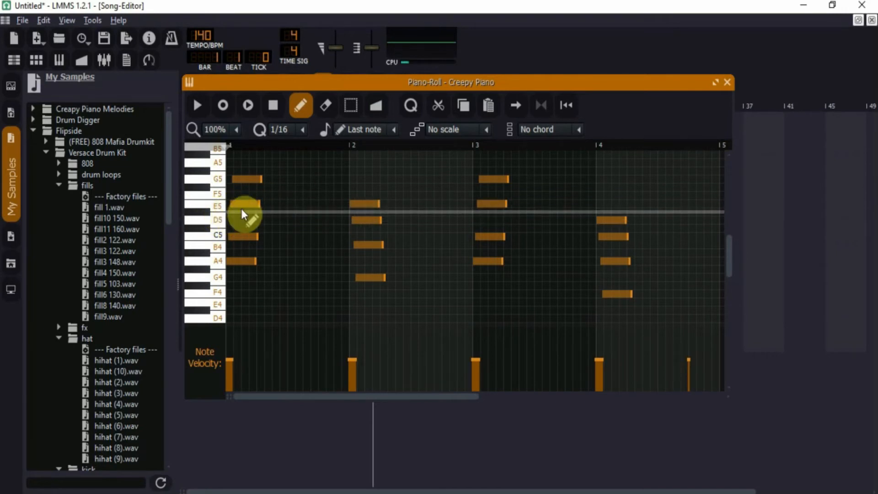
left_click(727, 84)
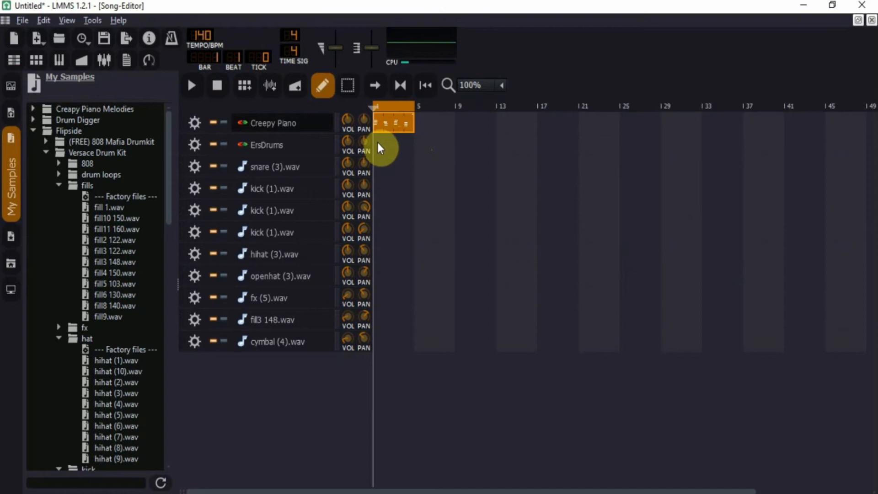
- Create an ErsDrums pattern with A4, E4, A4 and D4 at the starts of bars 1 to 4, and lower all notes one octave
double_click(378, 147)
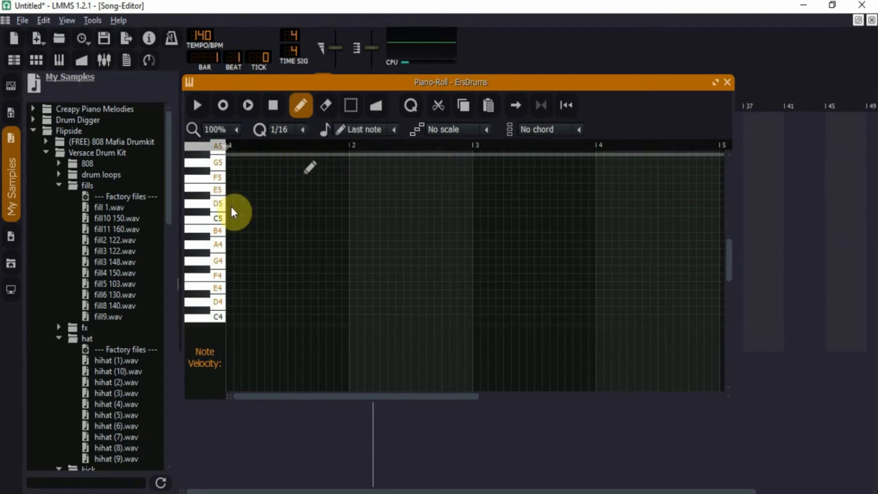
left_click(229, 246)
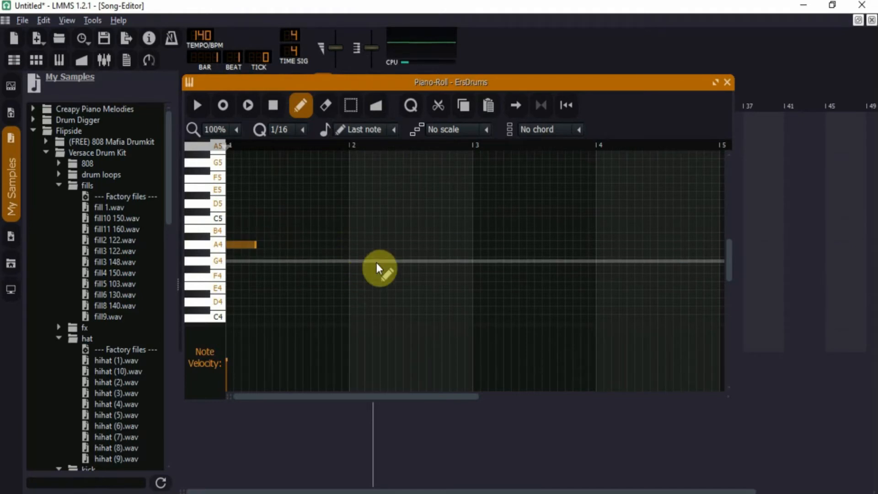
left_click(353, 285)
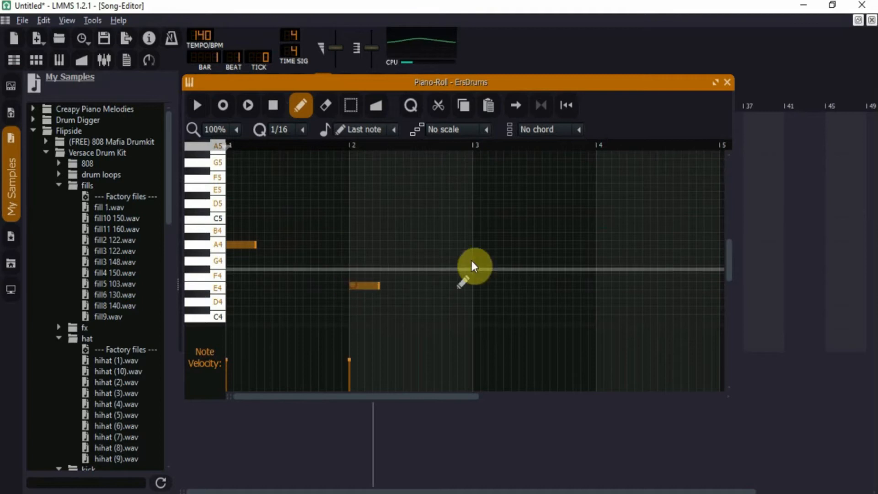
left_click(476, 244)
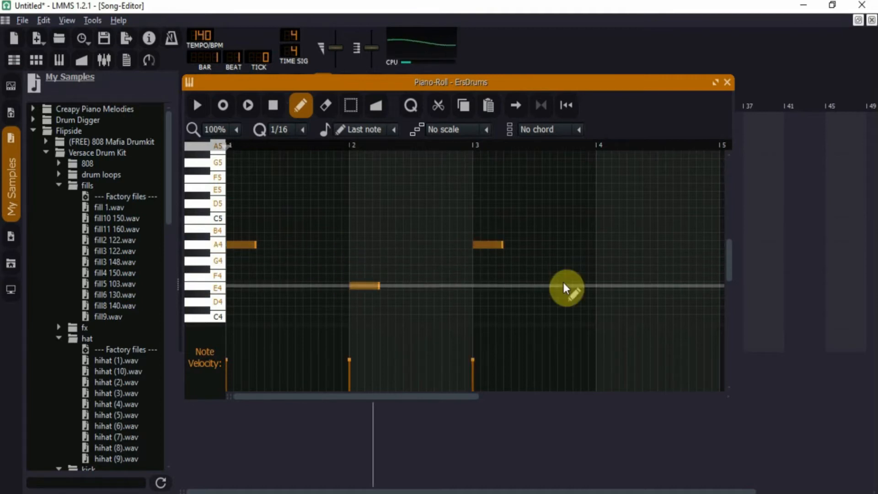
left_click(599, 301)
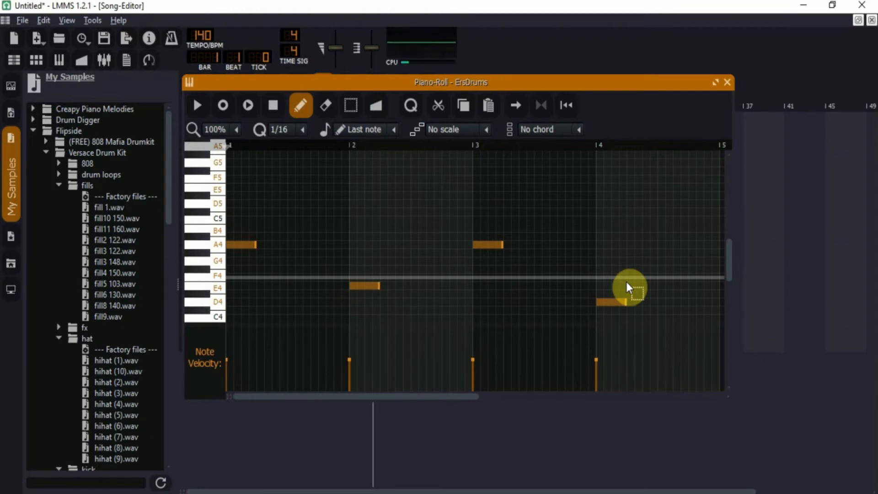
key("ctrl+Down")
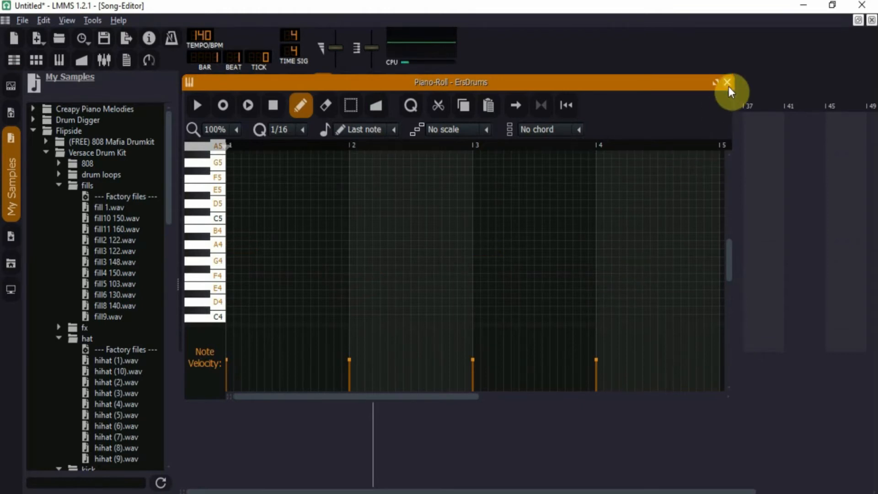
- Preview the lowered ErsDrums notes alone and the full song with the Creepy Piano, stopping playback each time
left_click_drag(730, 249, 730, 276)
left_click(198, 109)
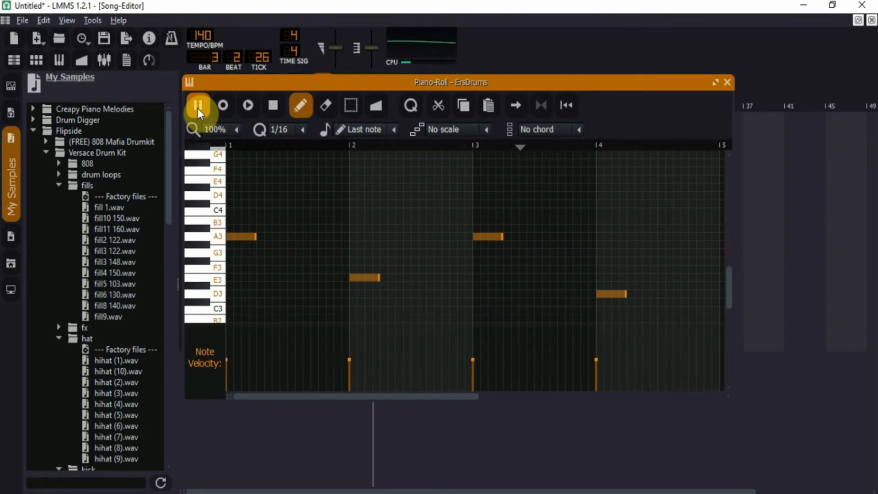
left_click(273, 109)
left_click(727, 84)
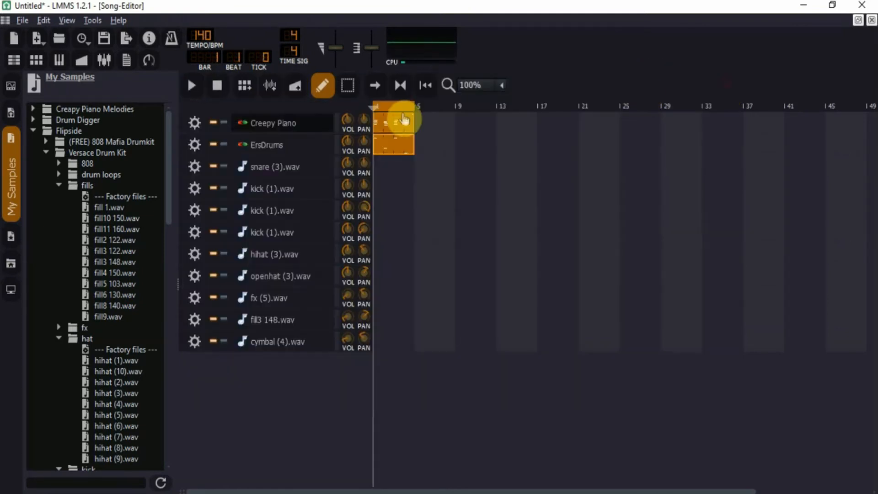
left_click(188, 85)
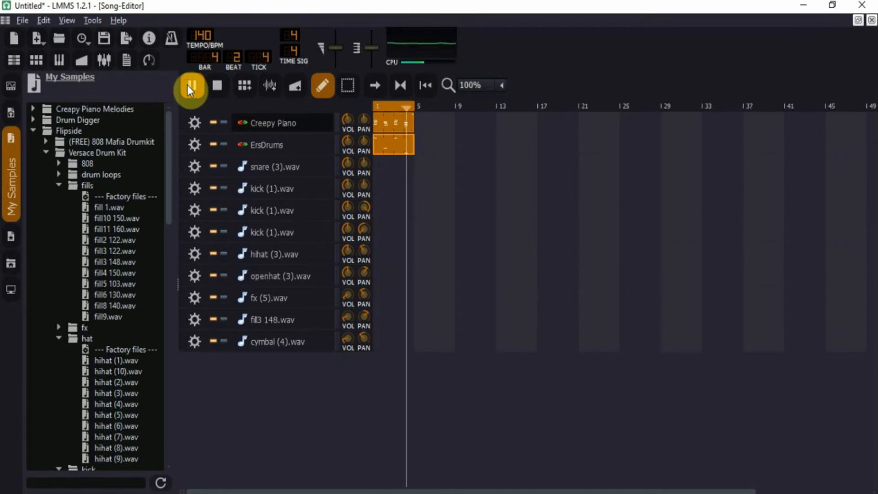
left_click(217, 90)
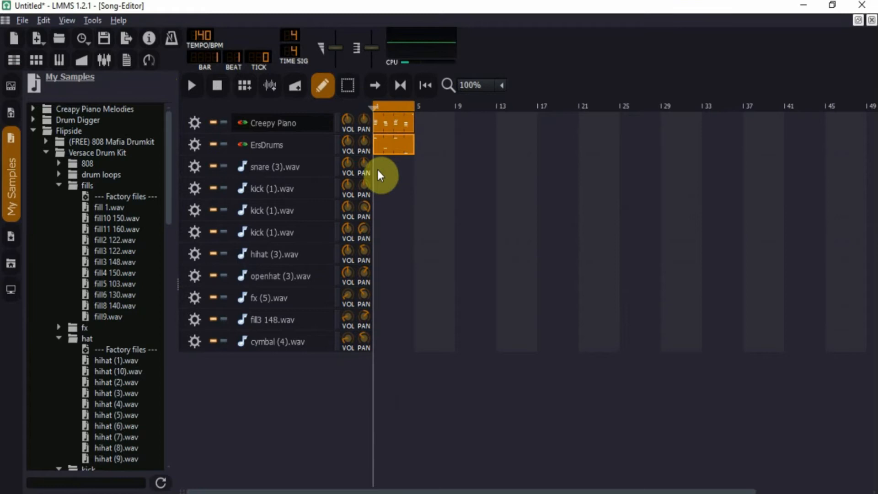
- Create a snare (3).wav pattern and place an A4 hit on beat 3 of bar 1
double_click(378, 168)
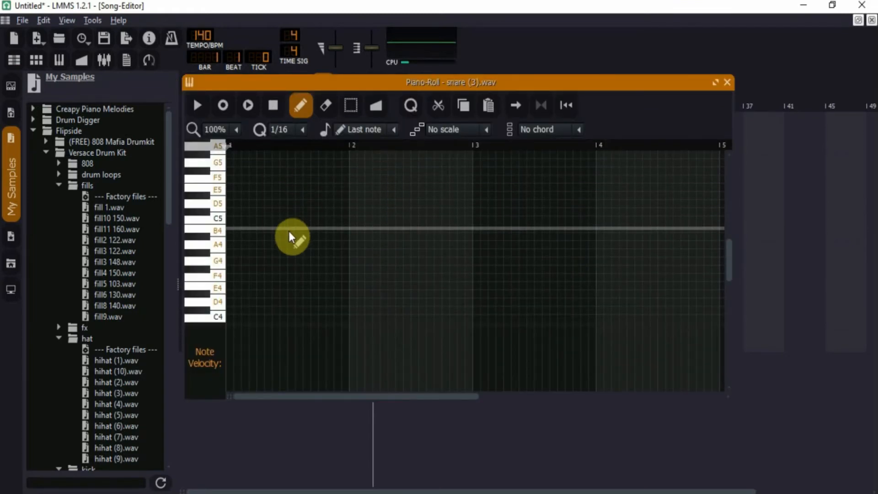
left_click(289, 247)
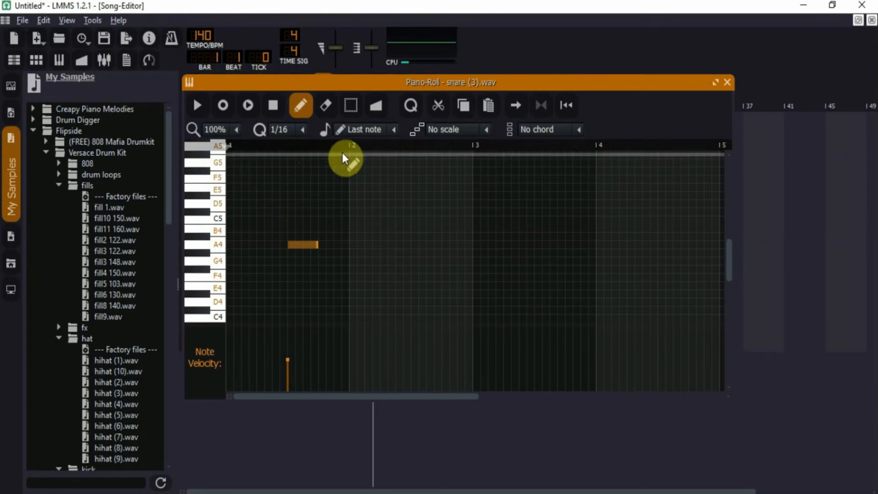
left_click(542, 106)
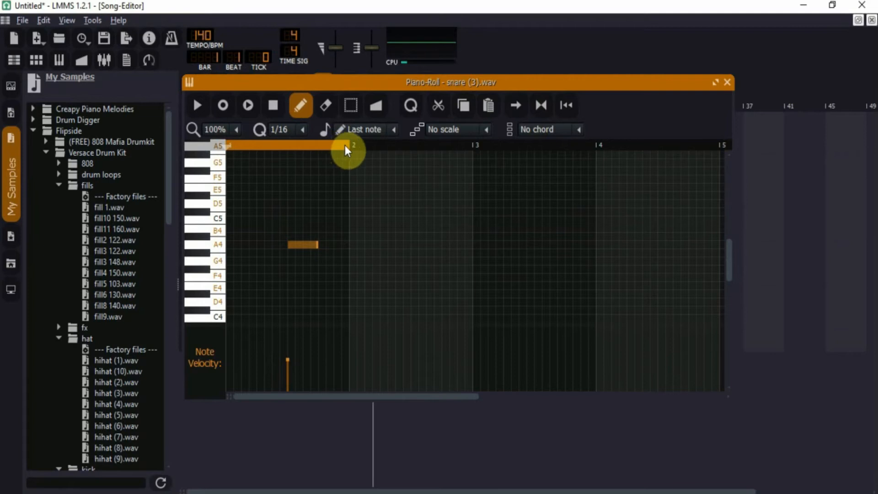
left_click(231, 245)
left_click(321, 246)
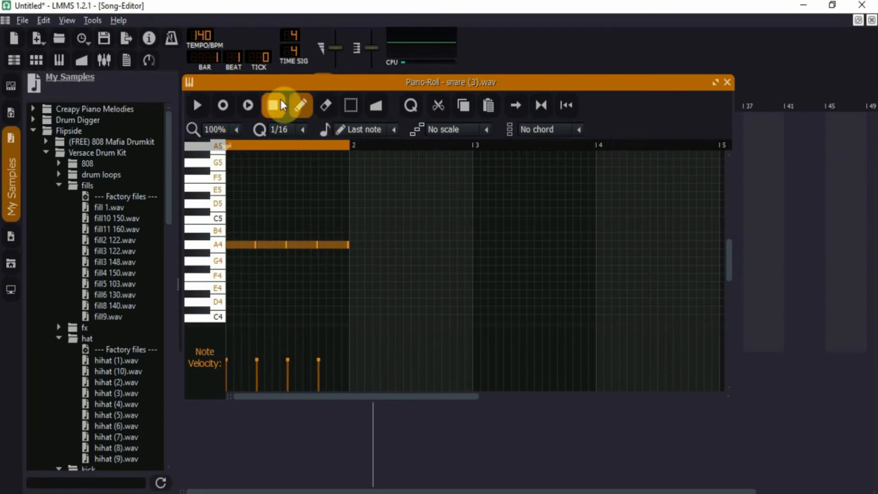
left_click(206, 106)
right_click(266, 246)
right_click(241, 246)
right_click(342, 244)
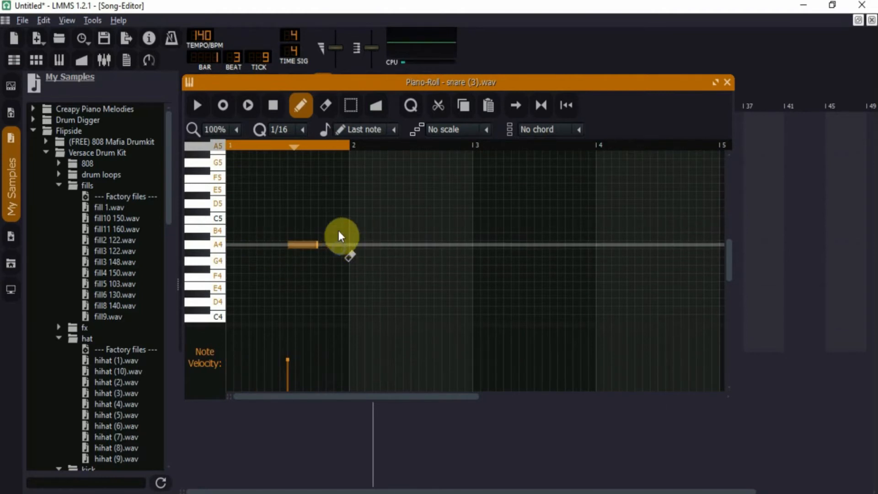
left_click(543, 106)
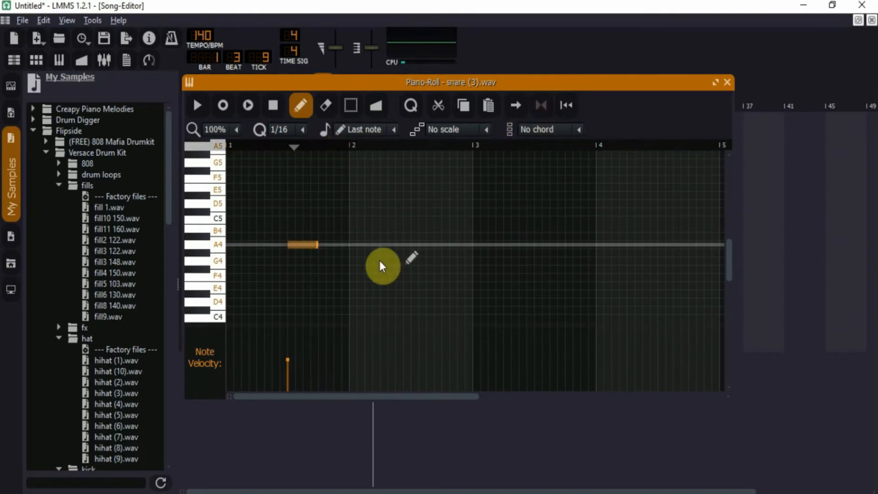
- Add A4 snare hits halfway through bar 1 beat 4, halfway through bar 2 beat 1 and on bar 2 beat 3, repeating the rhythm in bars 3–4
left_click(337, 244)
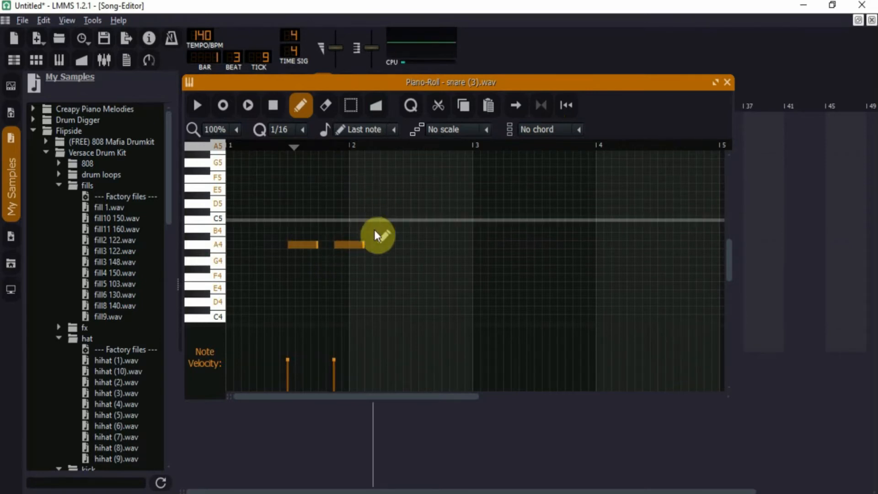
left_click(369, 244)
left_click(414, 244)
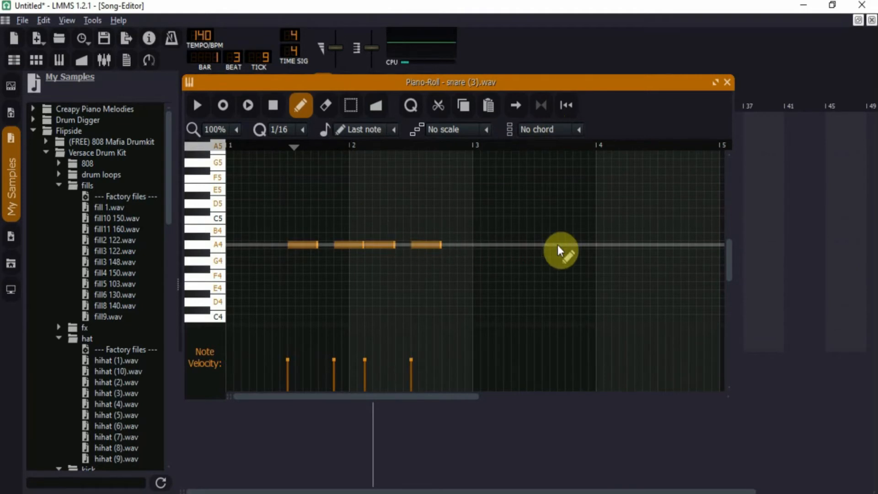
left_click(536, 245)
left_click(584, 244)
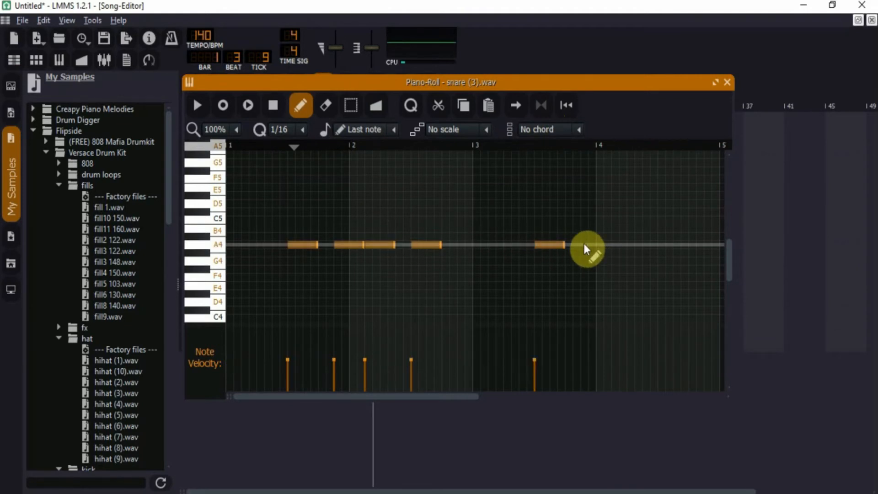
left_click(616, 246)
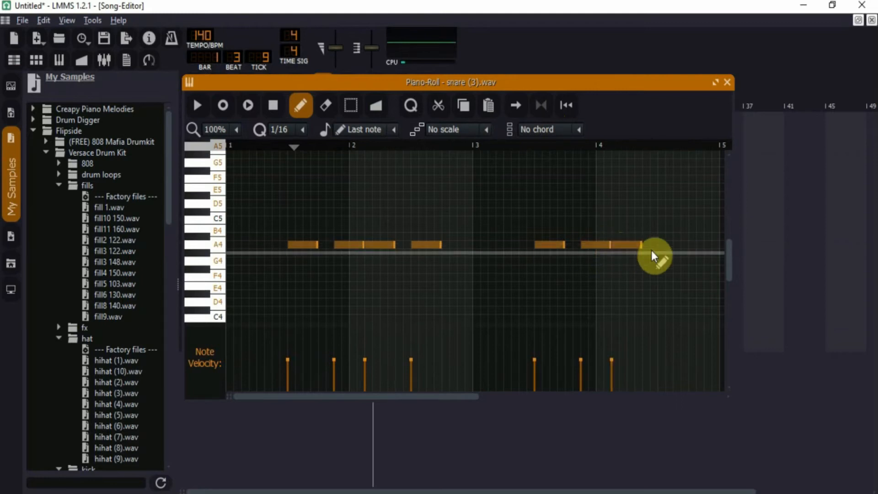
left_click(663, 246)
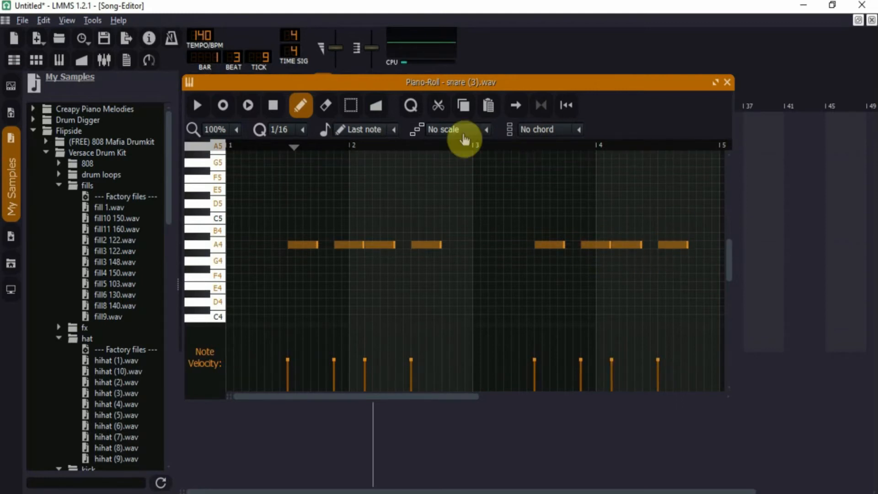
- Preview the snare pattern alone and together with the piano and ErsDrums in the song, and stop playback
left_click(198, 105)
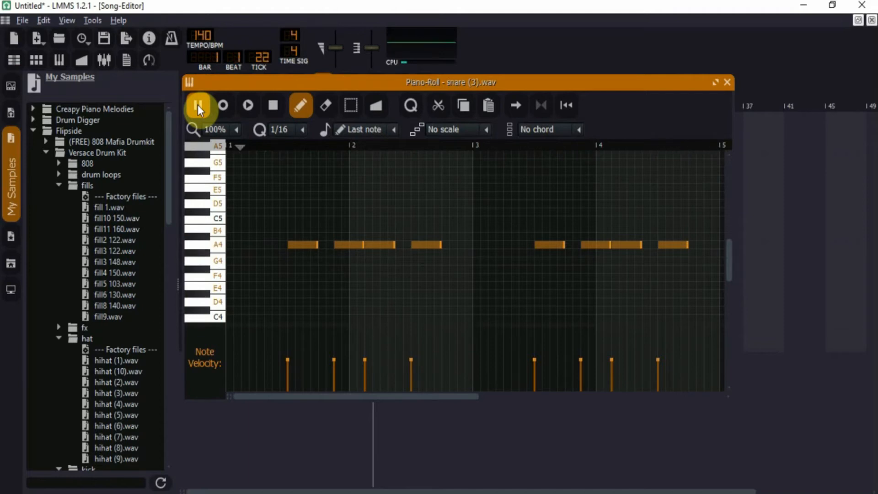
left_click(273, 106)
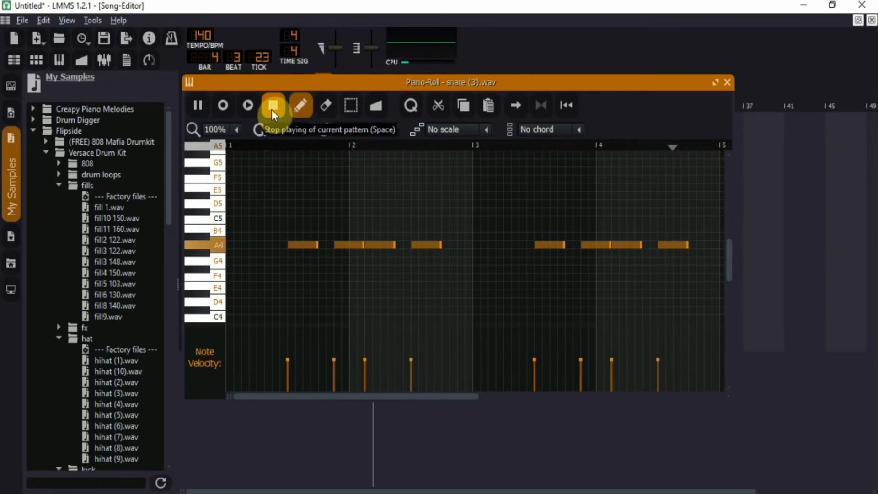
left_click(727, 83)
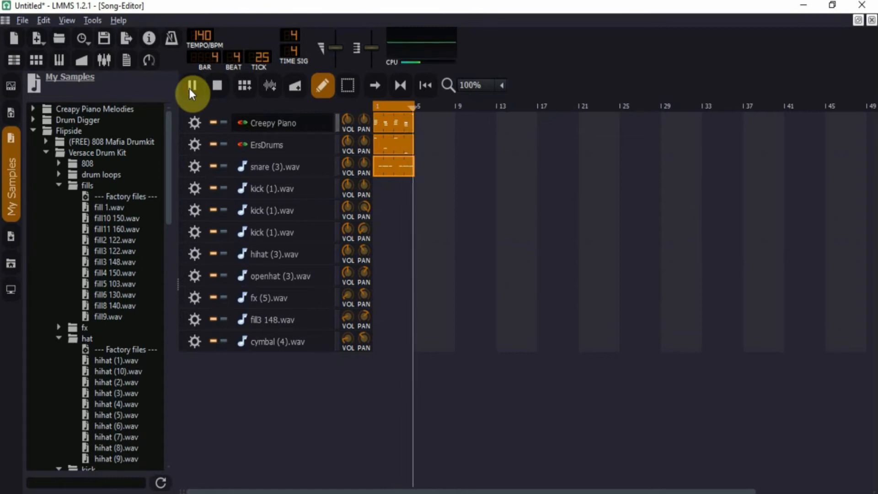
left_click(215, 88)
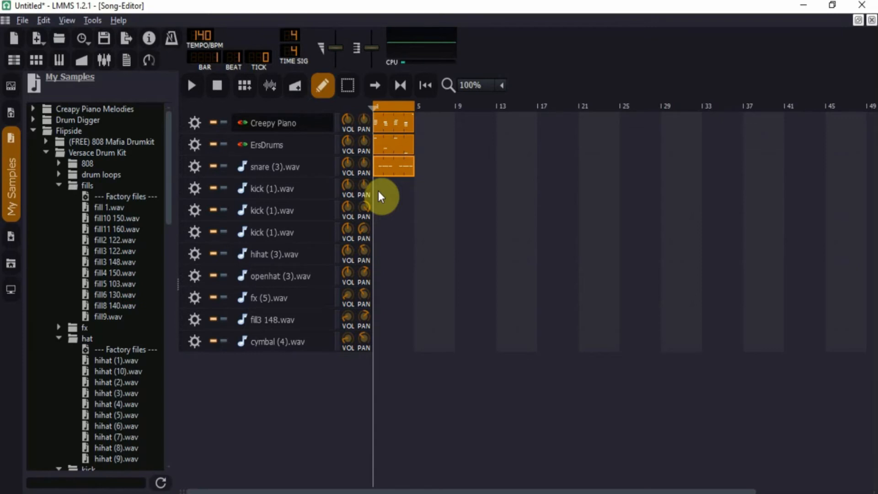
- Create a pattern on the first kick (1).wav track and place A4 hits on beat 1 of bars 1–4
double_click(378, 190)
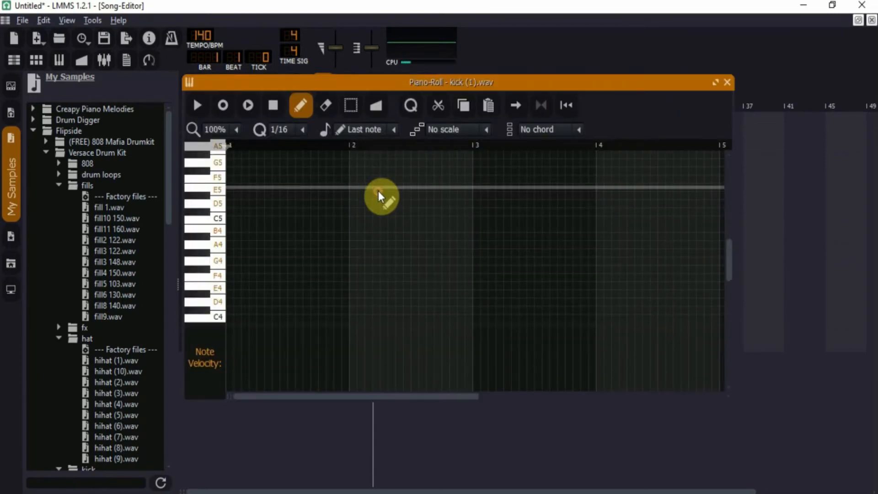
left_click(229, 246)
left_click(353, 244)
left_click(477, 244)
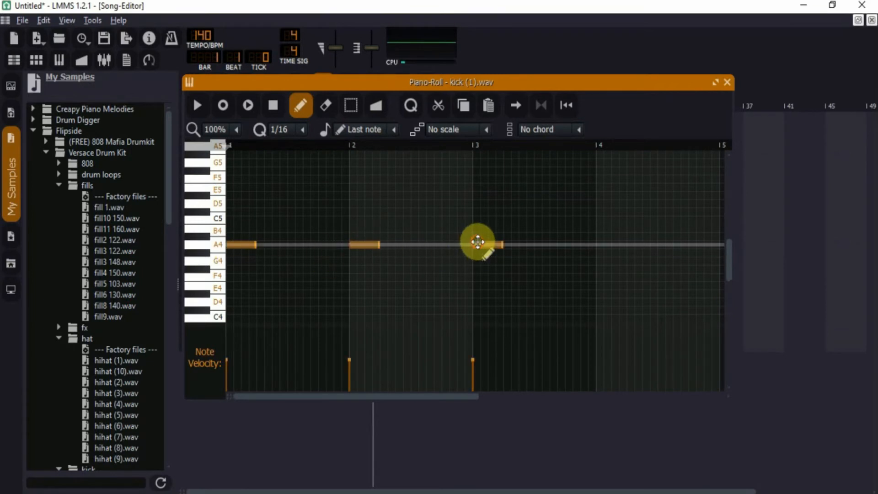
left_click(599, 245)
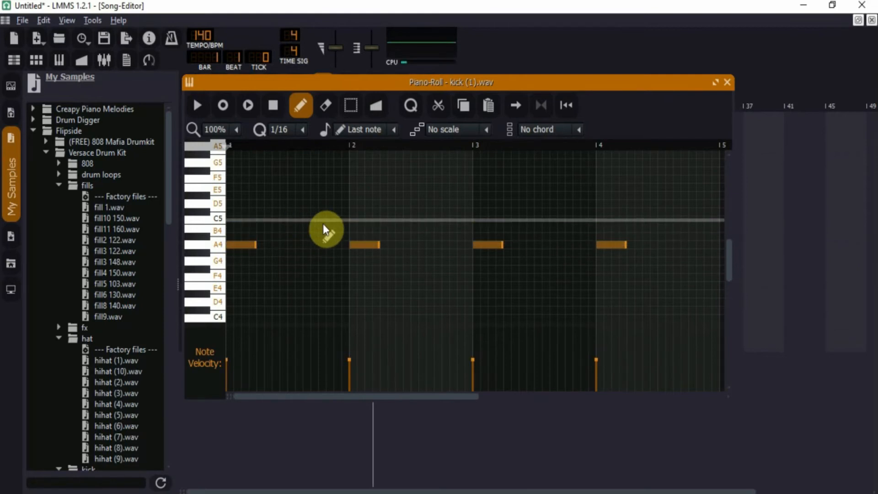
- Add A4 kick hits halfway through beat 2 of bars 1 and 3 and halfway through beat 3 of bars 2 and 4
left_click(276, 246)
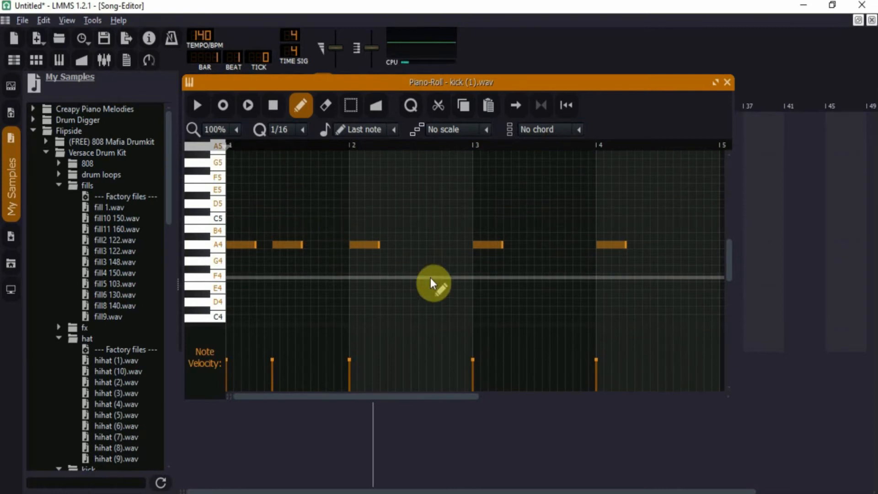
left_click(426, 246)
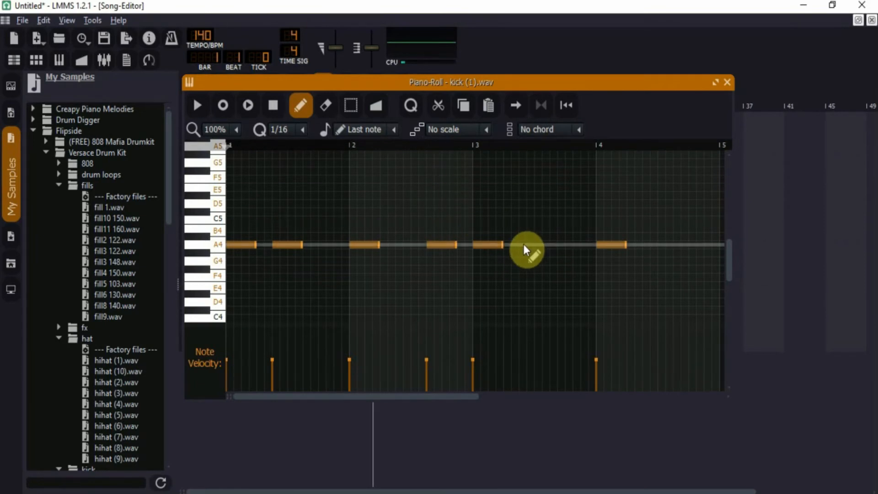
left_click(526, 245)
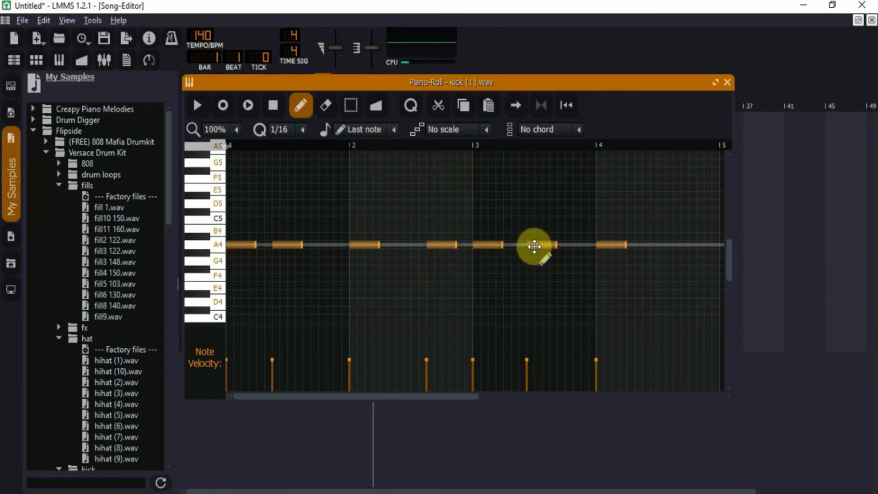
left_click(678, 246)
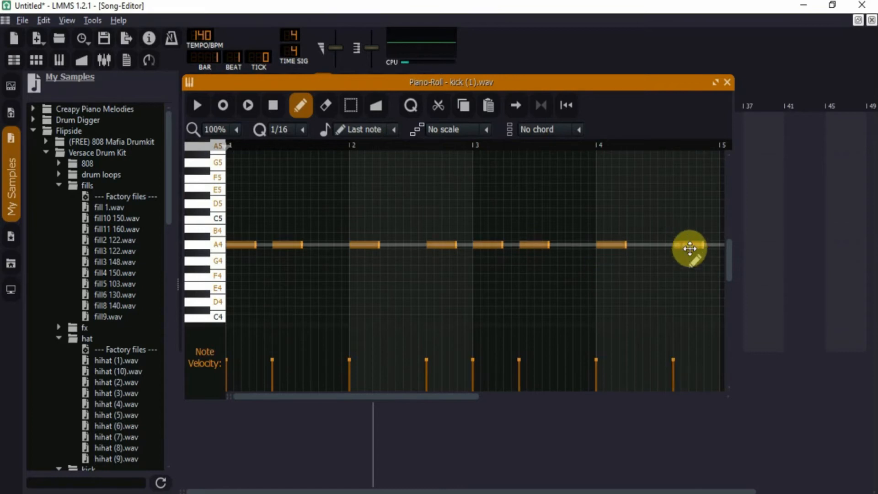
left_click(728, 82)
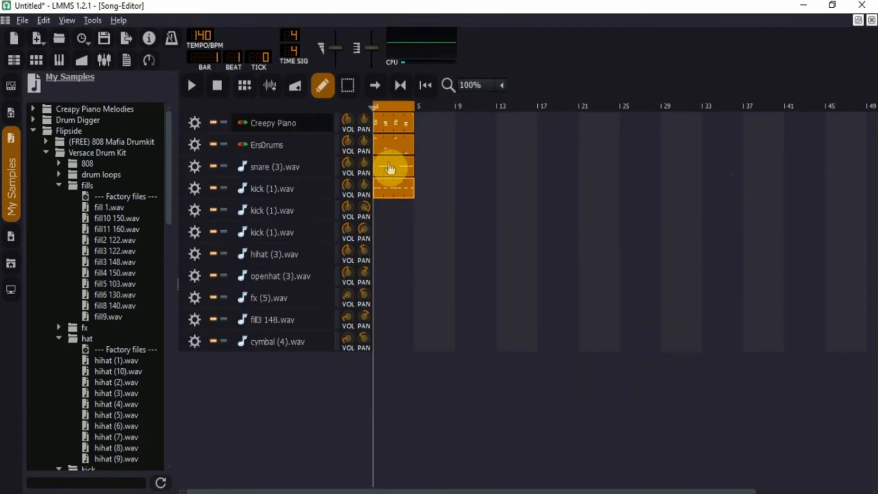
- Add second ErsDrums notes matching the offbeat kicks: A3 in bars 1 and 3, E3 in bar 2 and D3 in bar 4
double_click(387, 144)
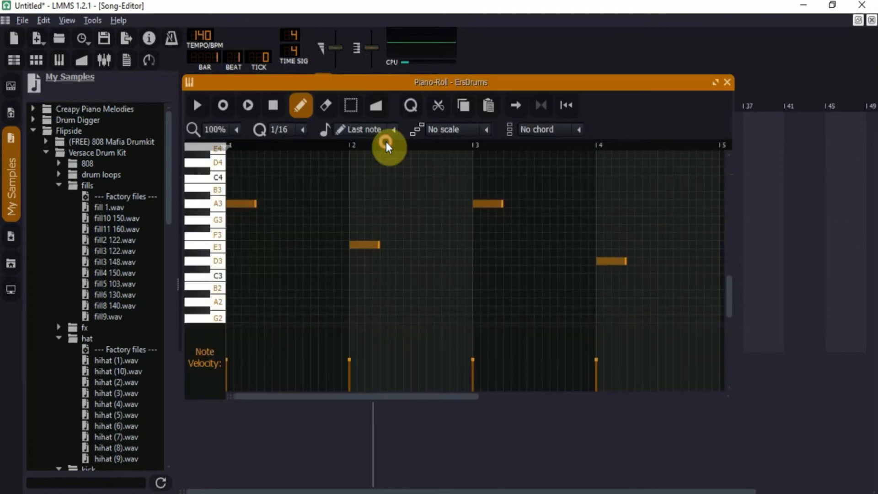
left_click(276, 204)
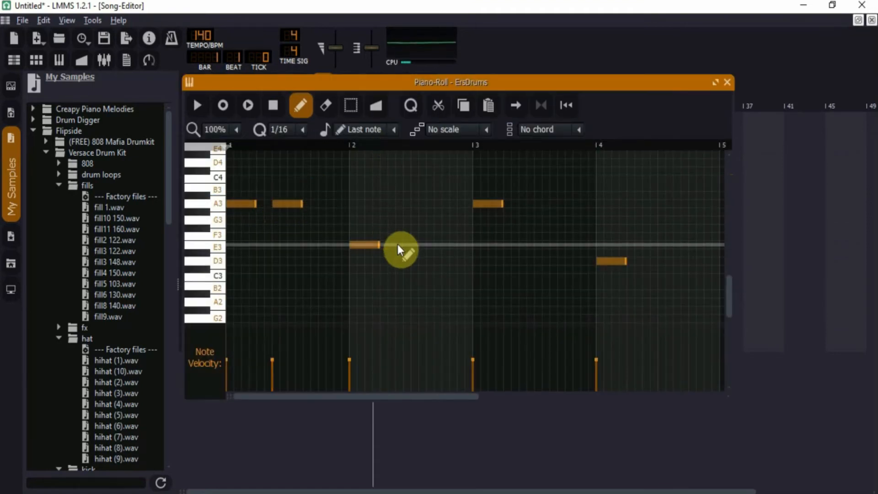
left_click(431, 245)
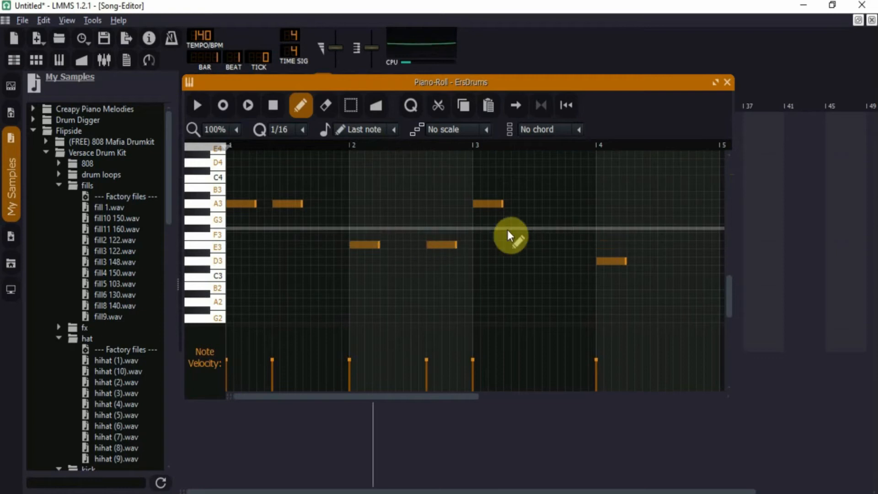
left_click(524, 204)
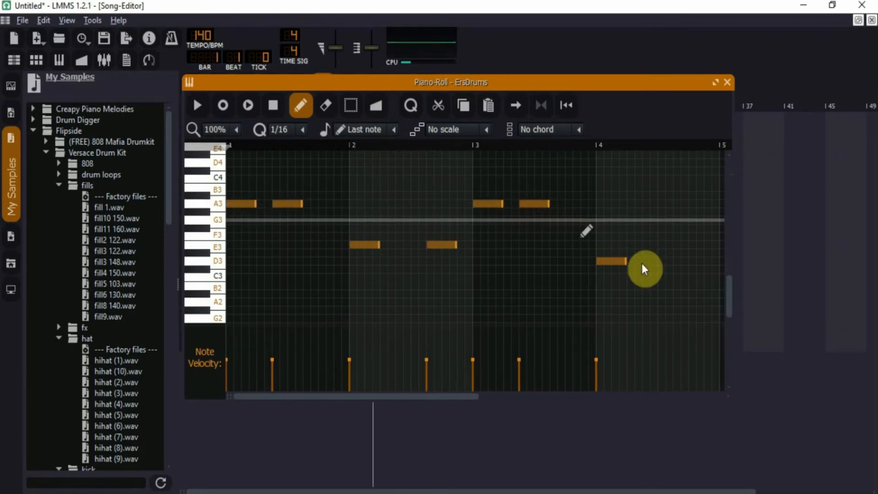
left_click(679, 262)
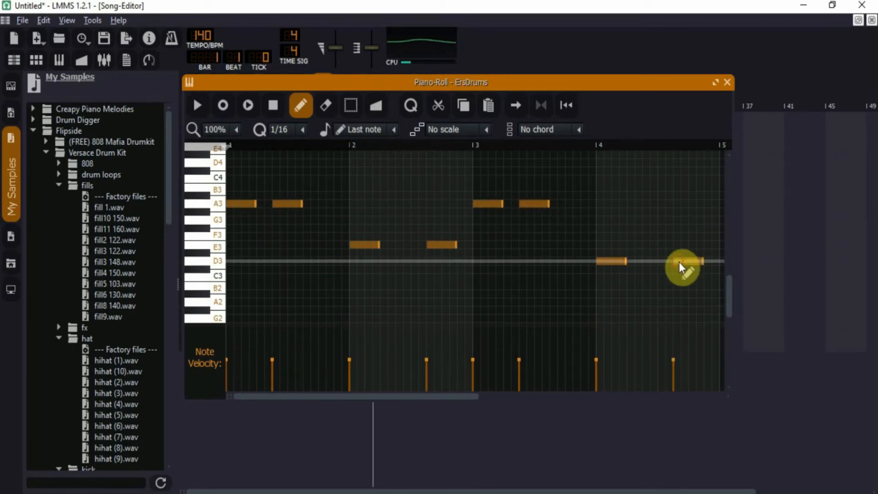
left_click(728, 84)
- Preview the song with the new kick pattern and extra ErsDrums notes, and stop playback
left_click(188, 87)
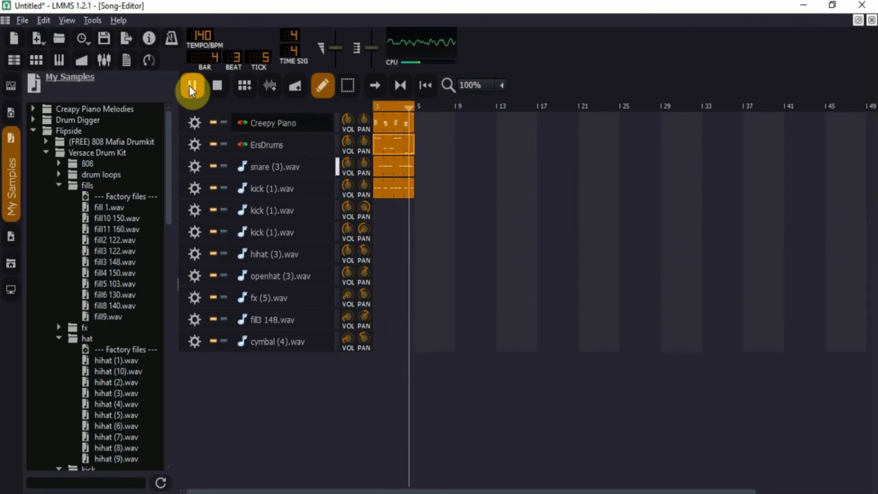
left_click(215, 86)
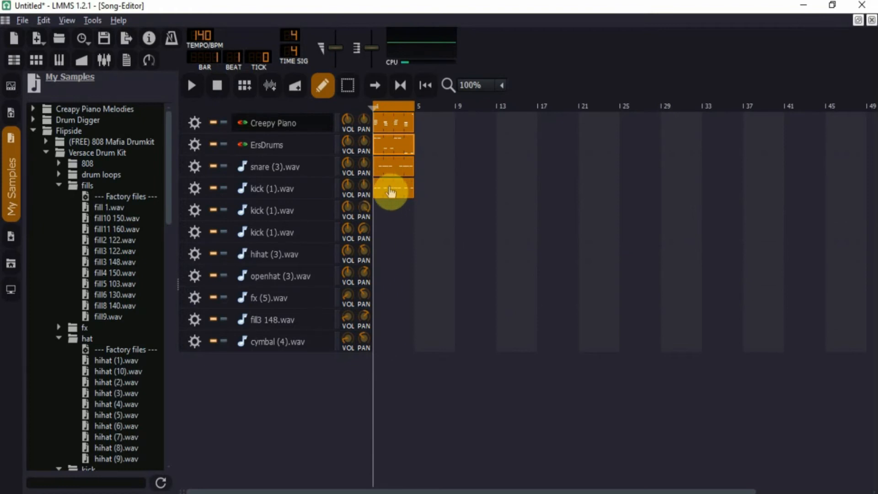
- Copy the kick pattern to the other two kick (1).wav tracks, starting at bar 1
left_click_drag(390, 192, 377, 230)
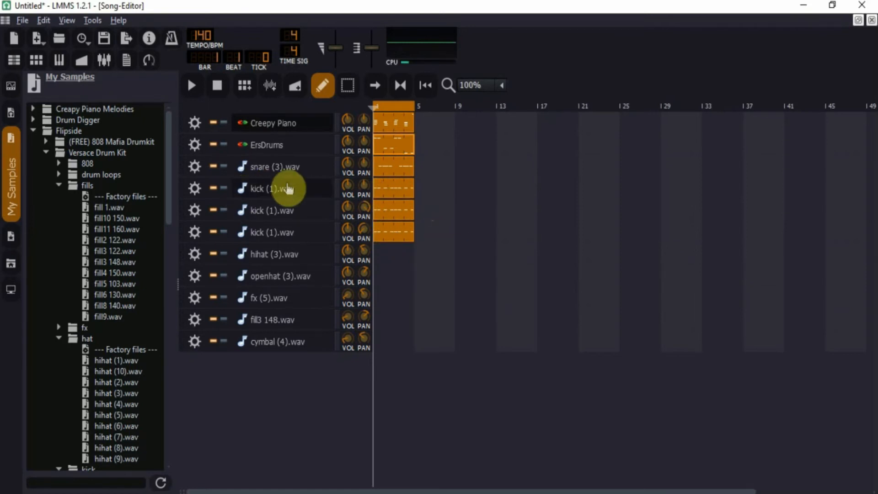
left_click(194, 189)
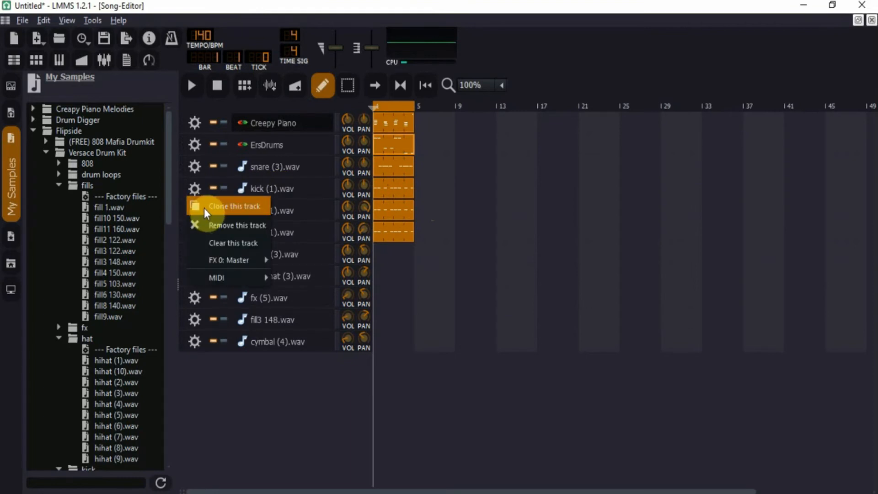
left_click(315, 230)
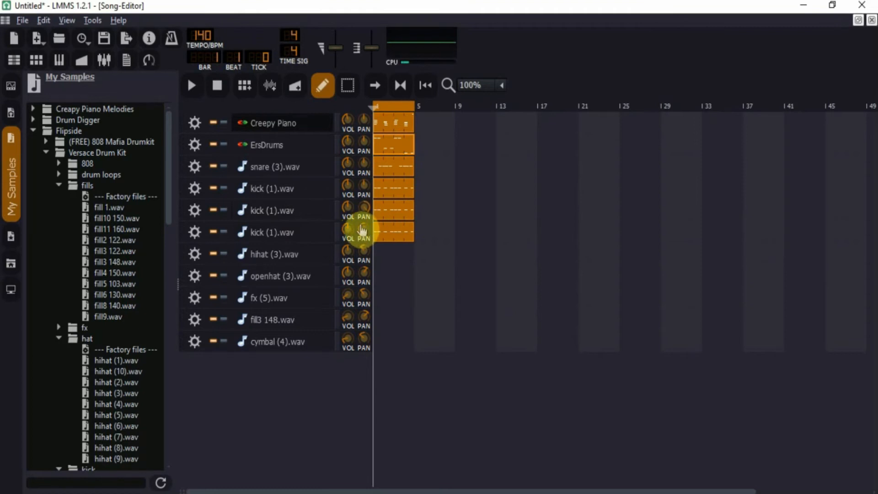
- Preview the song with all three kick tracks layered, and stop playback
left_click(190, 85)
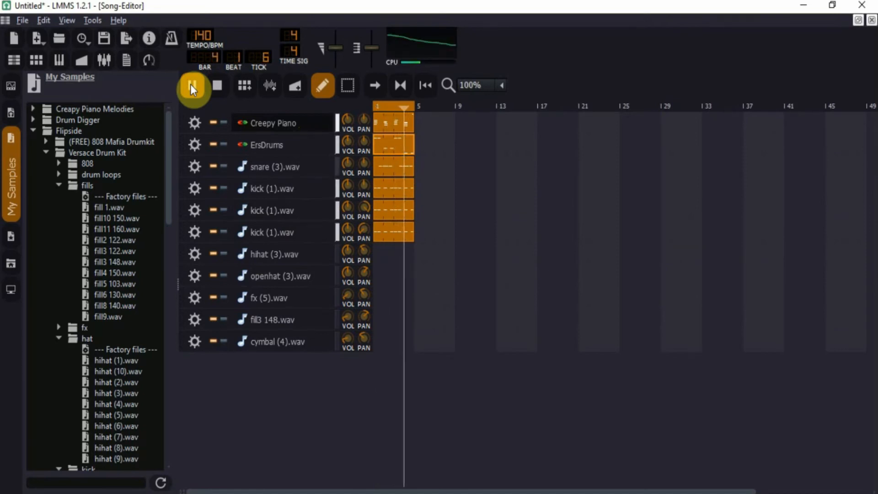
left_click(218, 85)
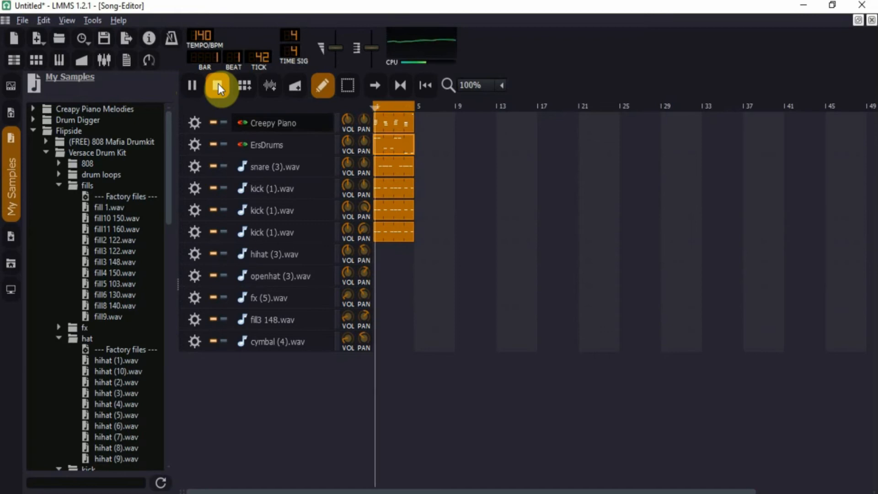
left_click(218, 85)
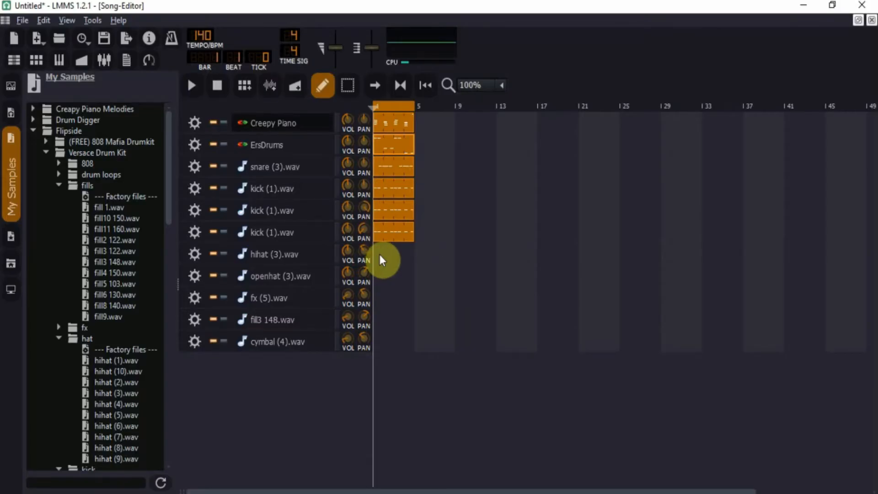
- Create a hihat (3).wav pattern and place an A4 hit on each of the four beats of bar 1
double_click(380, 256)
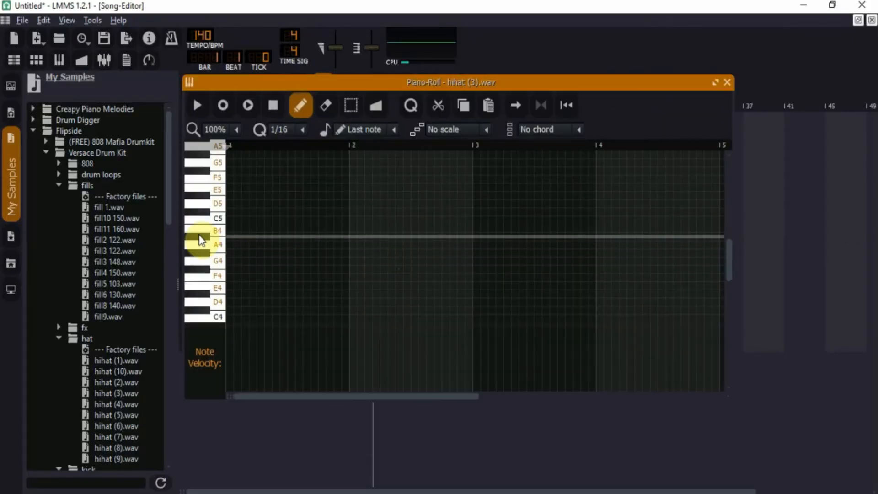
left_click(231, 247)
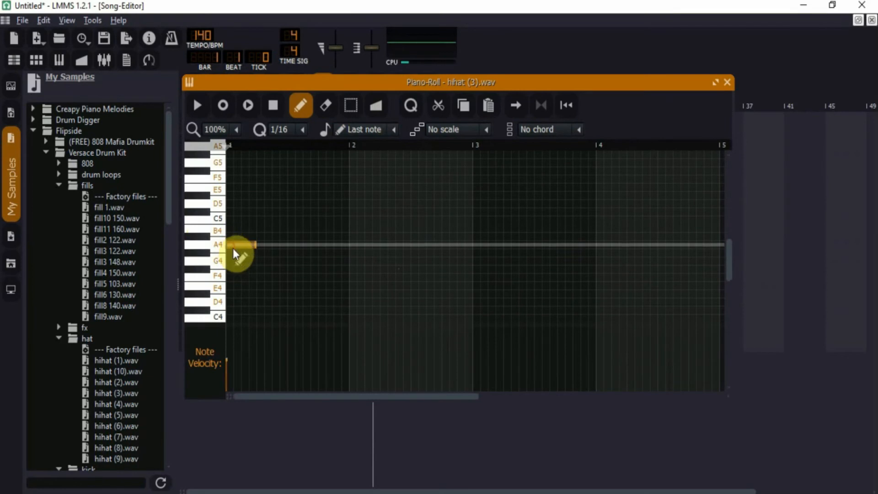
left_click(259, 245)
left_click(296, 248)
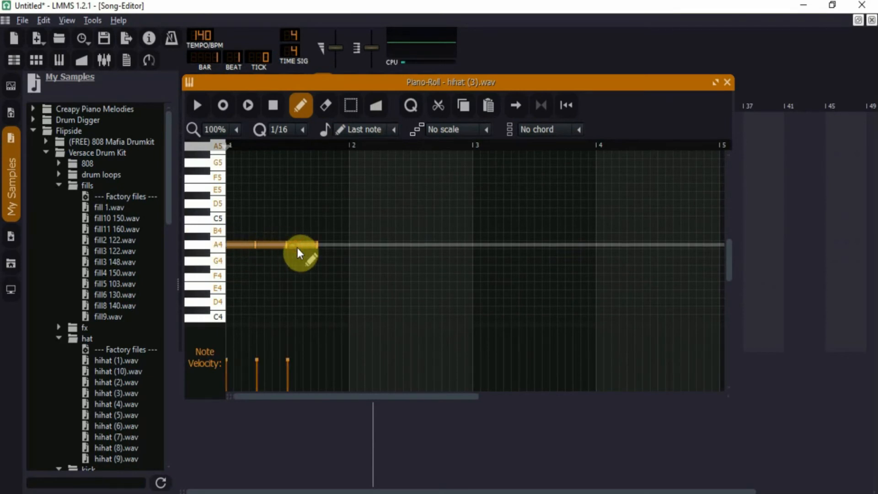
left_click(321, 246)
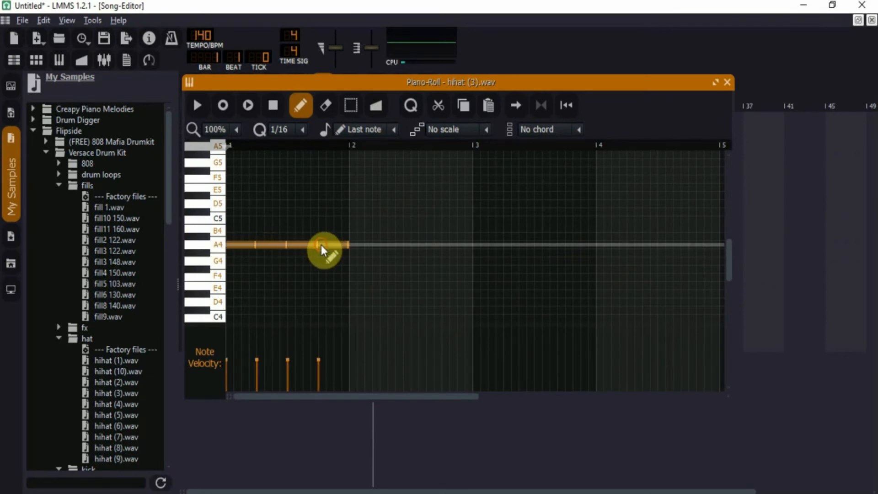
- Copy the bar 1 hi-hat hits into bar 2, and duplicate both bars into bars 3–4
left_click(350, 108)
mouse_move(355, 226)
left_mouse_down()
mouse_move(248, 290)
mouse_move(237, 286)
left_mouse_up()
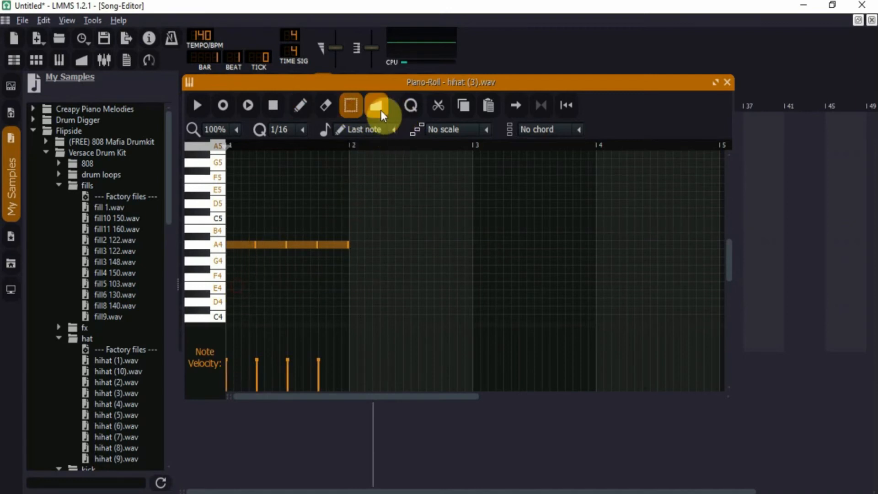
left_click(486, 106)
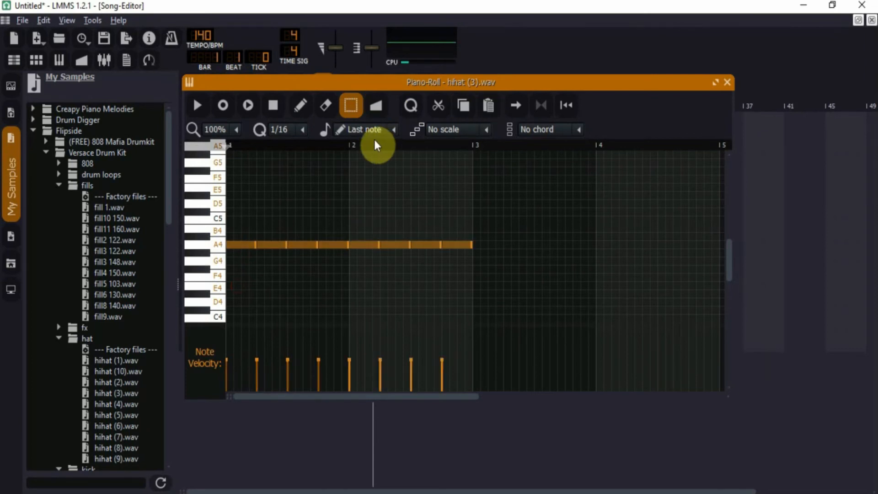
left_click_drag(478, 214, 234, 285)
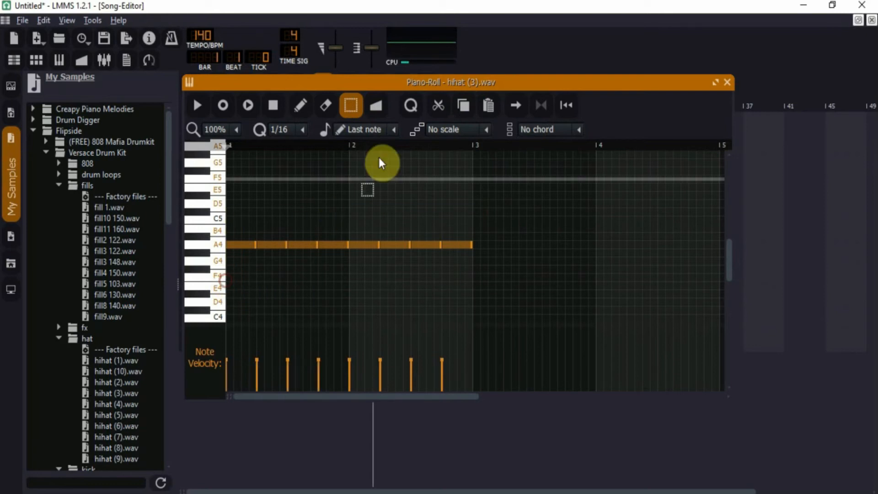
left_click(479, 107)
left_click(479, 107)
left_click(478, 107)
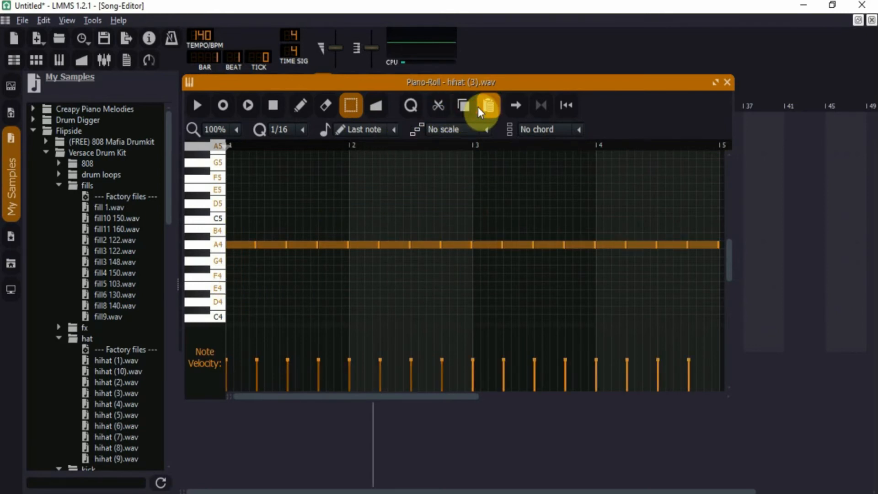
left_click(727, 82)
- Preview the hi-hat pattern alone and together with the full song, stopping playback each time
double_click(393, 255)
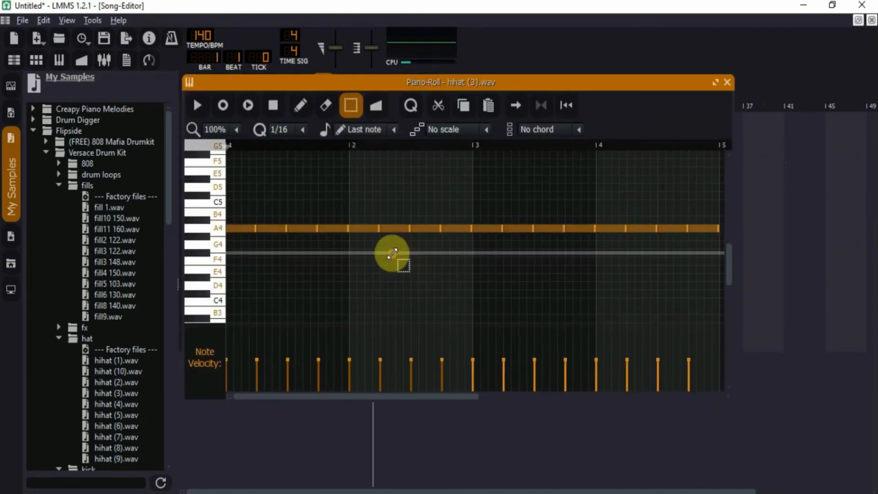
left_click(200, 105)
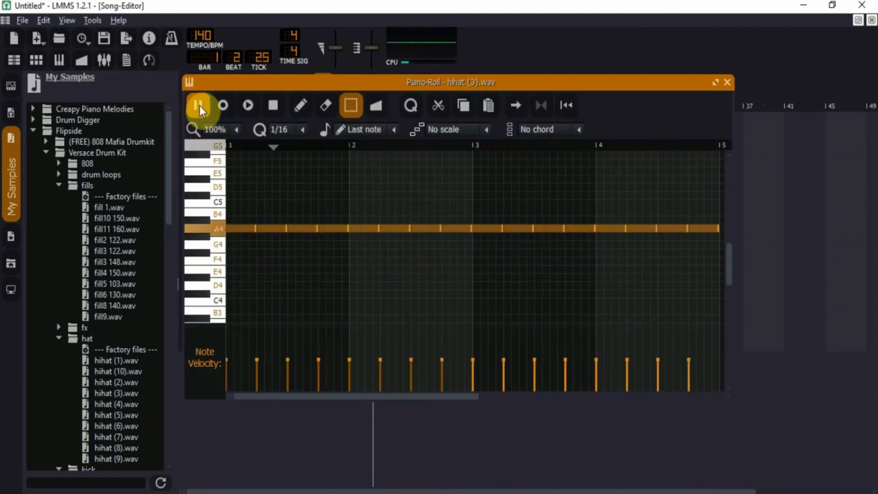
left_click(276, 108)
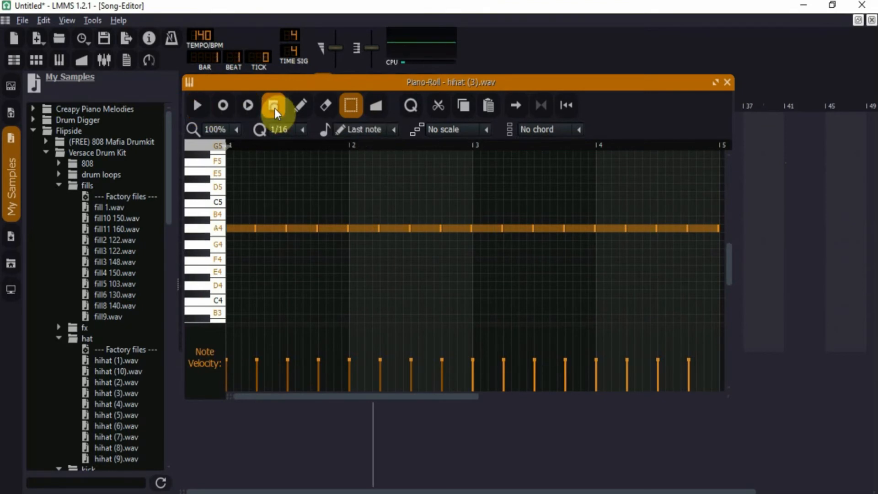
left_click(728, 83)
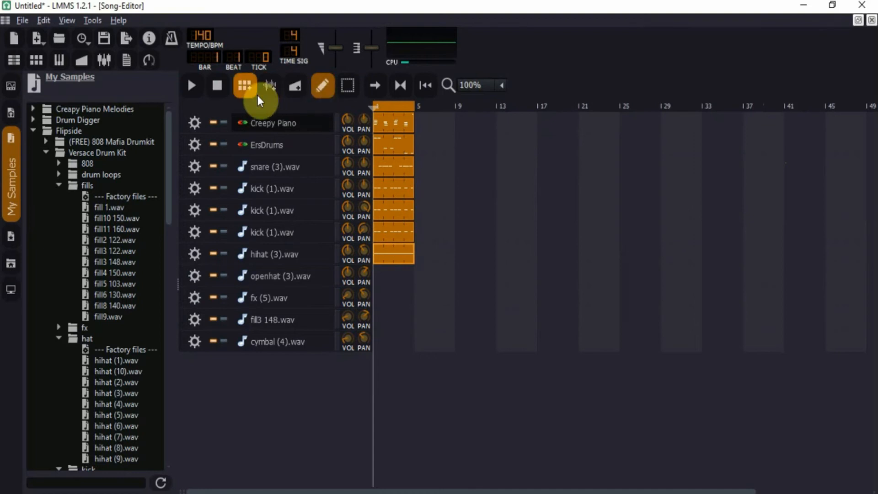
left_click(192, 85)
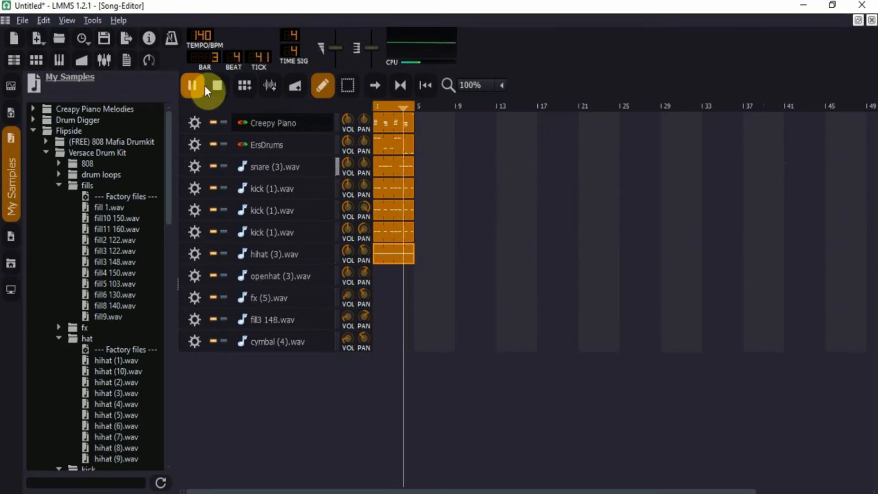
left_click(213, 86)
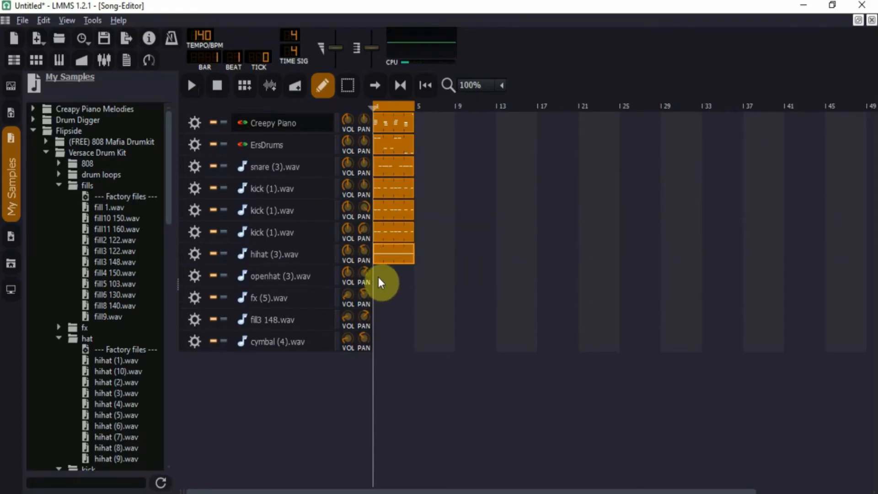
- Create an openhat (3).wav pattern with two-beat A4 notes starting on beat 2 of bar 1 and beat 2 of bar 3
double_click(378, 277)
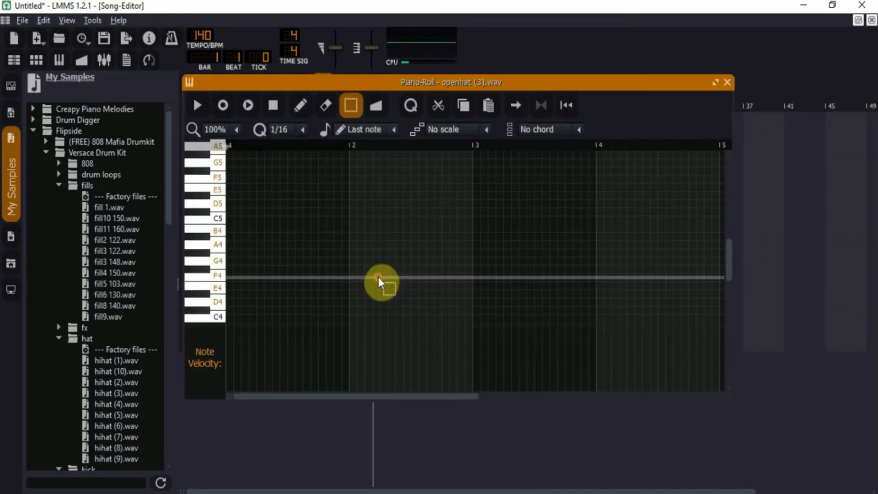
left_click(300, 106)
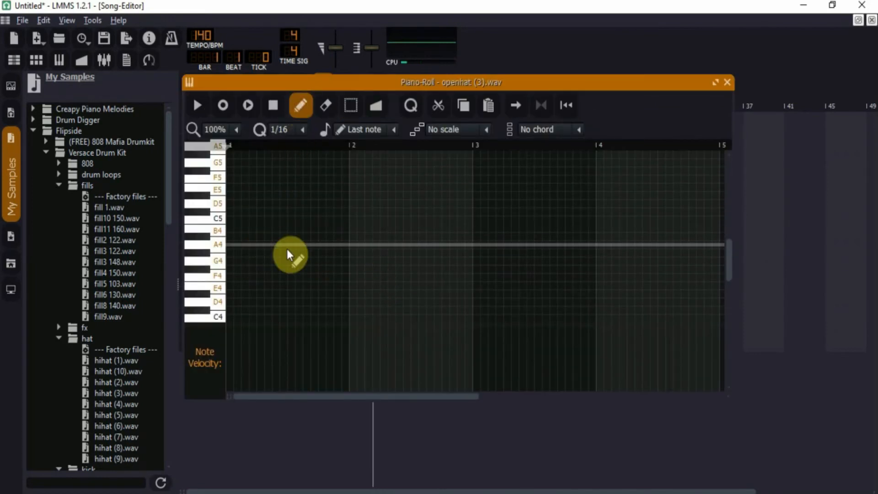
left_click(260, 245)
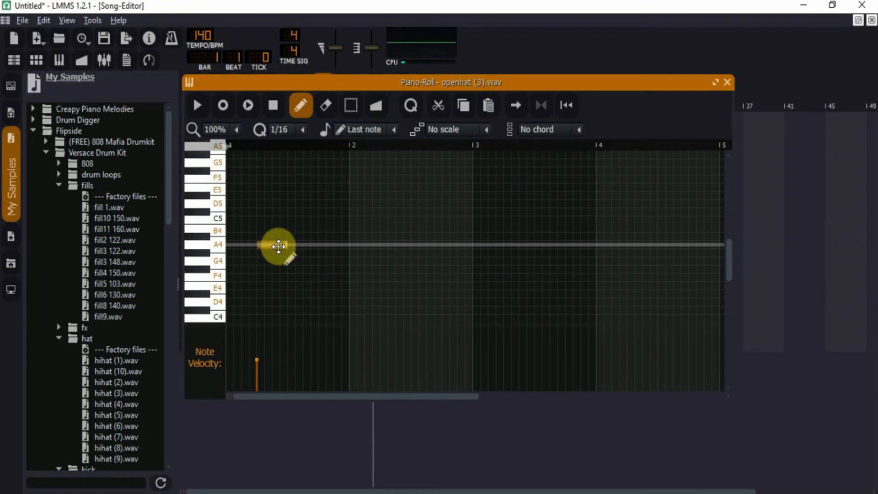
left_click_drag(302, 246, 319, 245)
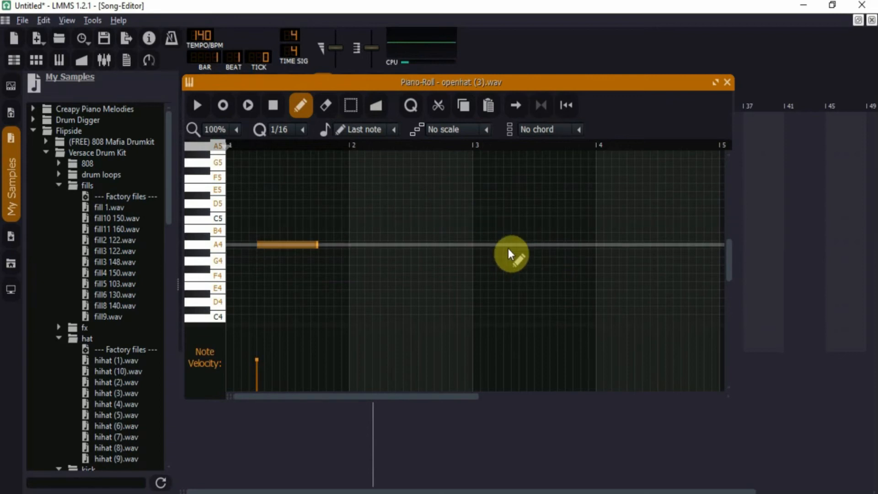
left_click(507, 245)
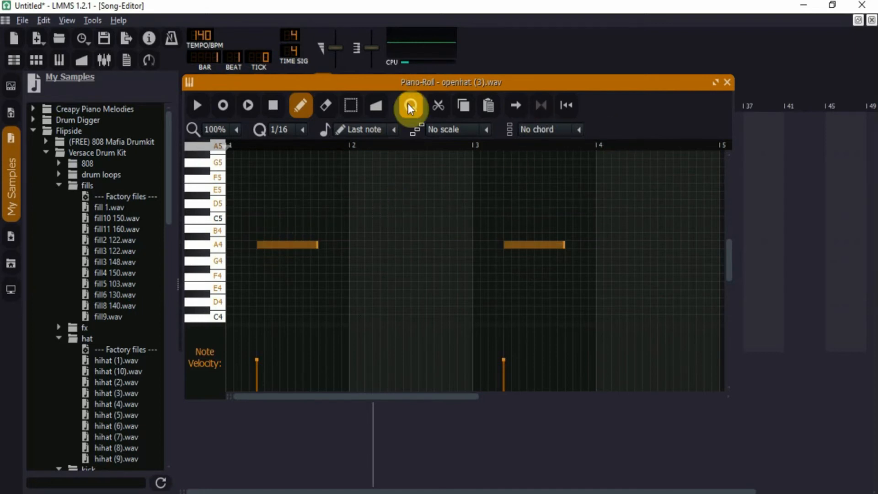
- Preview the open hat pattern alone and together with the full song, stopping playback each time
left_click(198, 106)
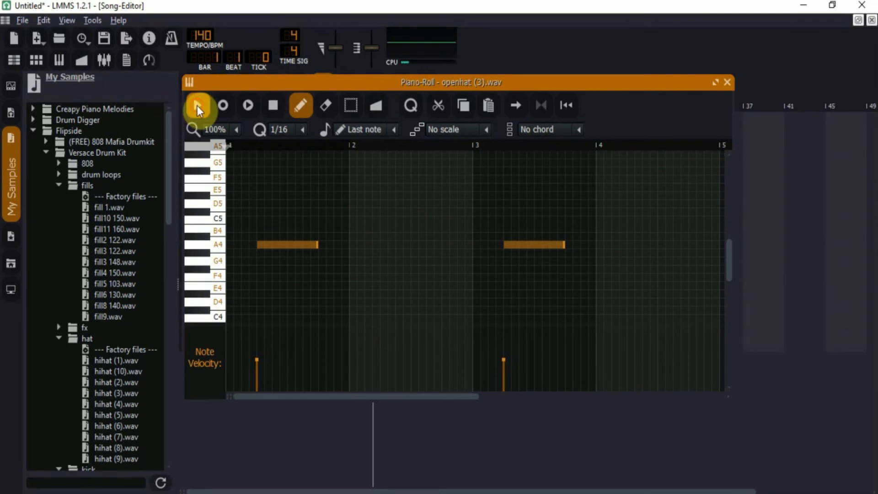
left_click(275, 107)
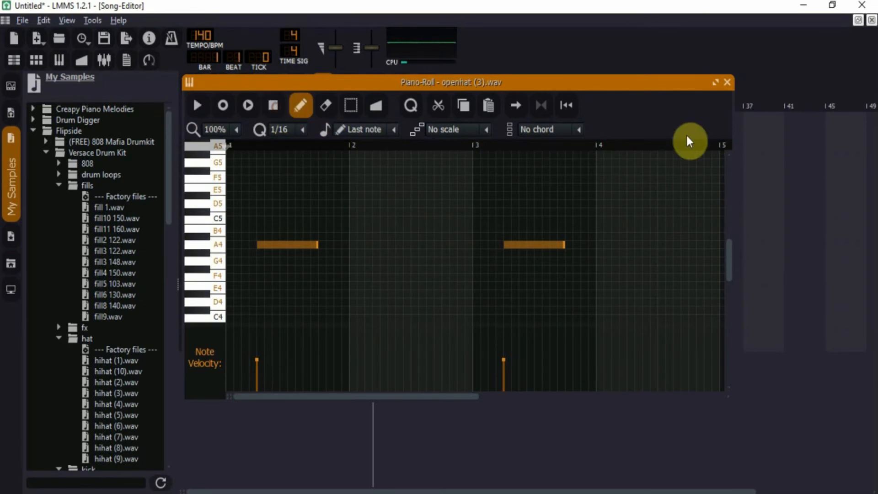
left_click(727, 84)
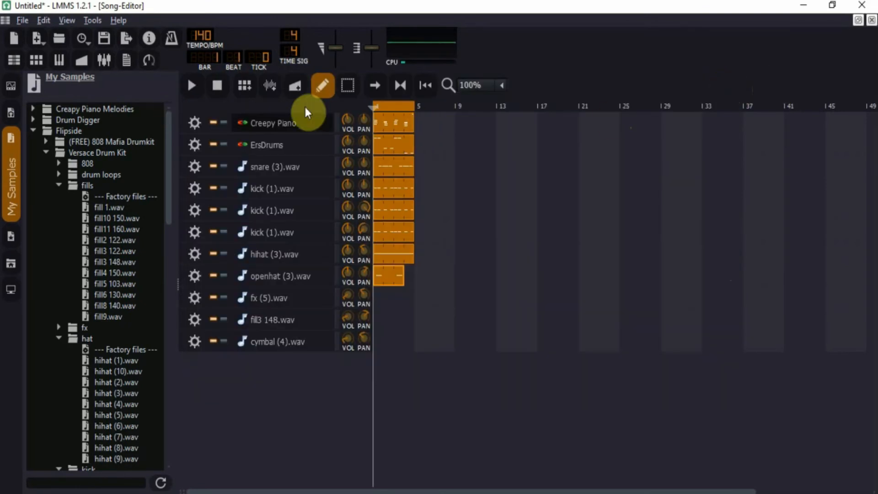
left_click(189, 86)
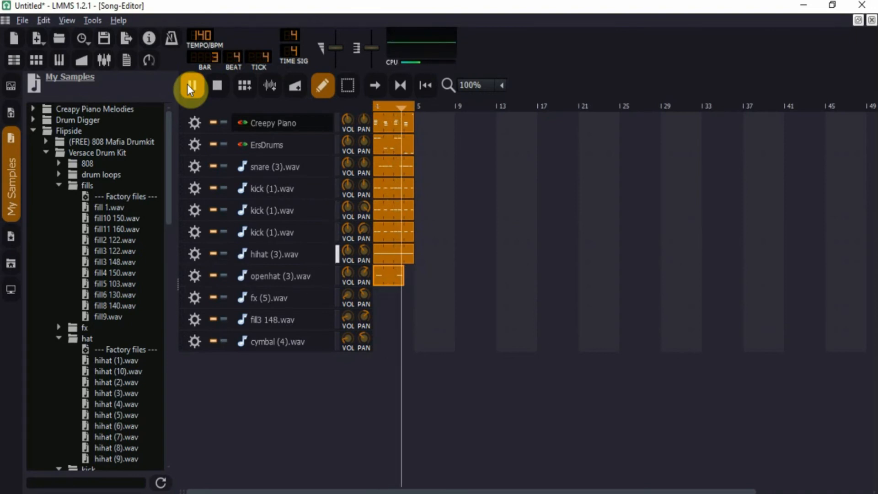
left_click(218, 84)
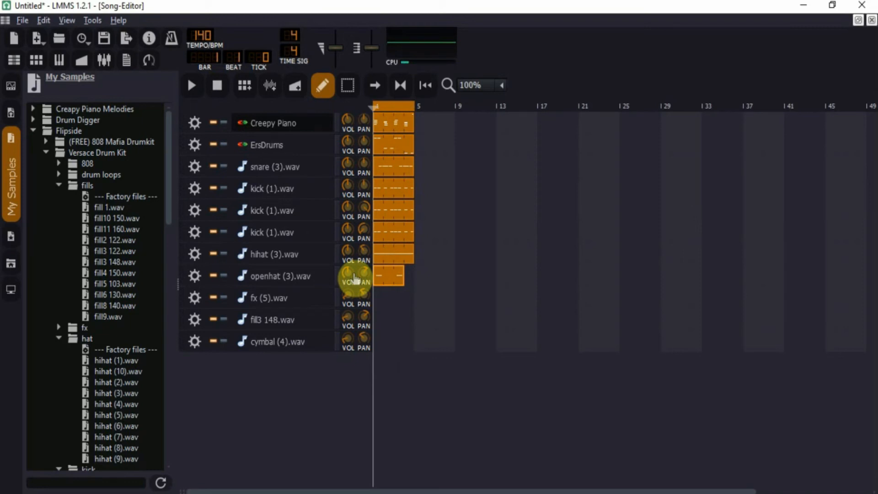
- Create an fx (5).wav pattern at bar 1 with a single A4 note lasting two full bars
double_click(378, 292)
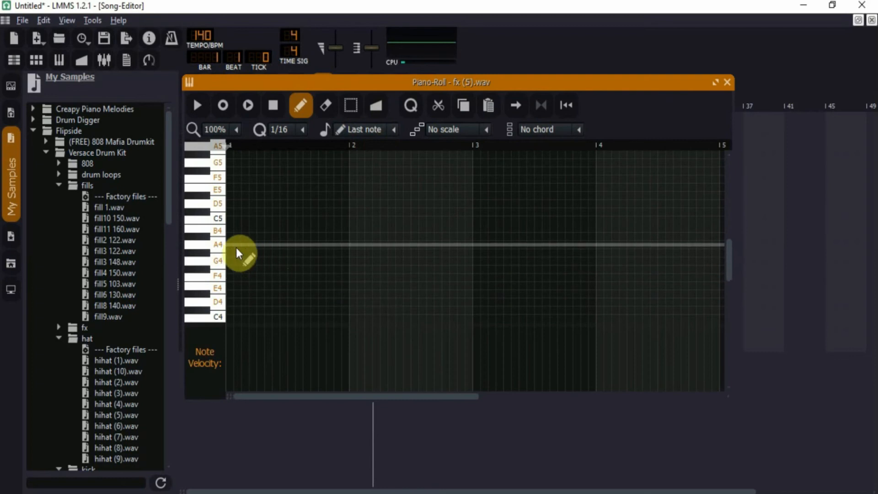
left_click_drag(229, 245, 363, 245)
left_click_drag(427, 237, 476, 239)
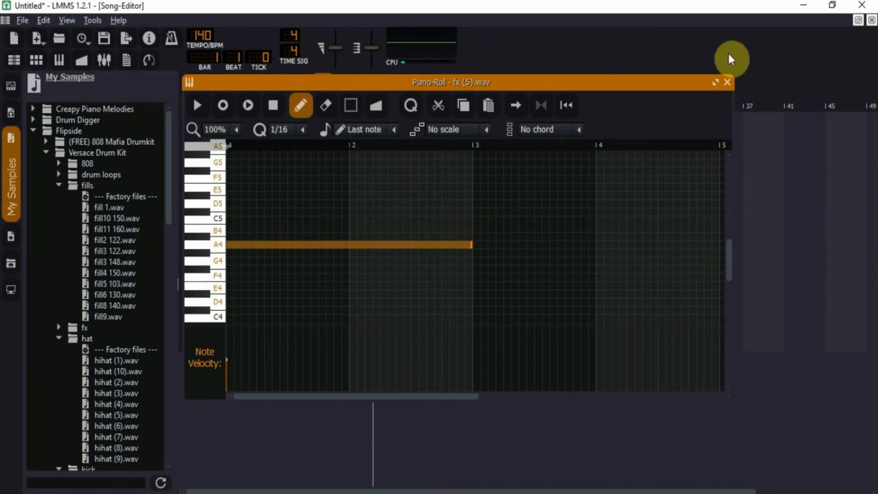
left_click(728, 82)
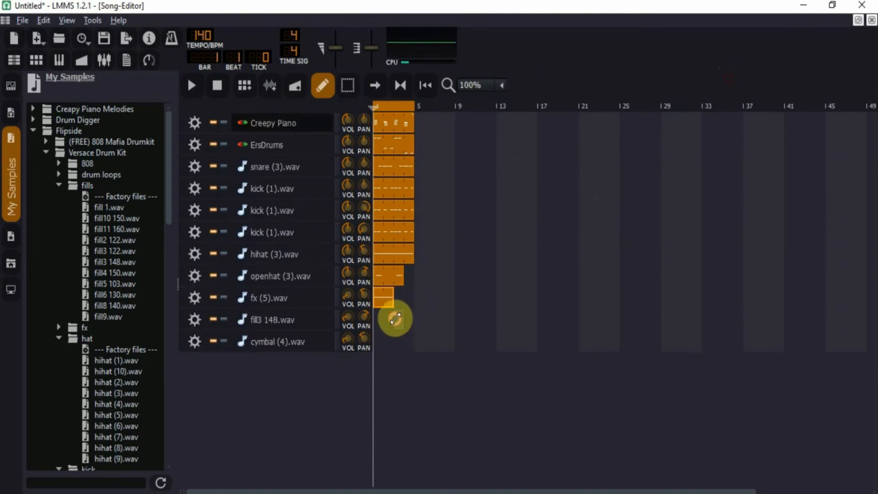
- Create a fill3 148.wav pattern at bar 3 with a single one-bar A4 note
double_click(396, 320)
left_click(231, 244)
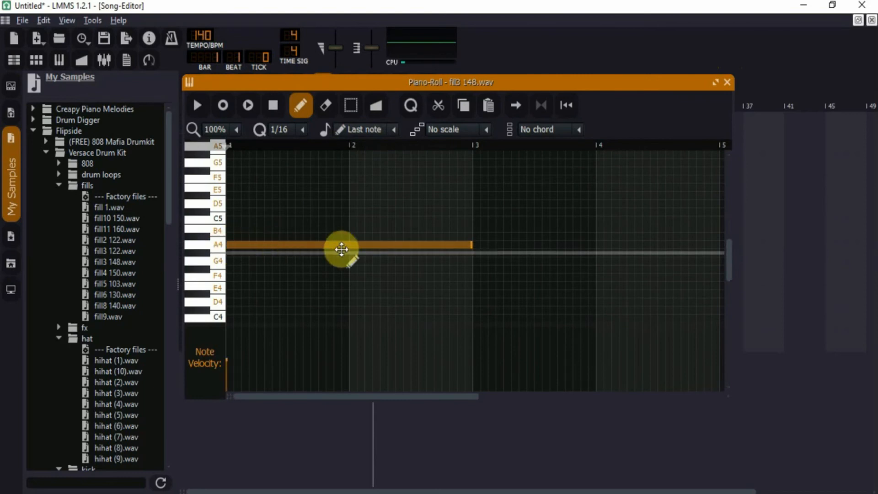
left_click_drag(471, 243, 348, 249)
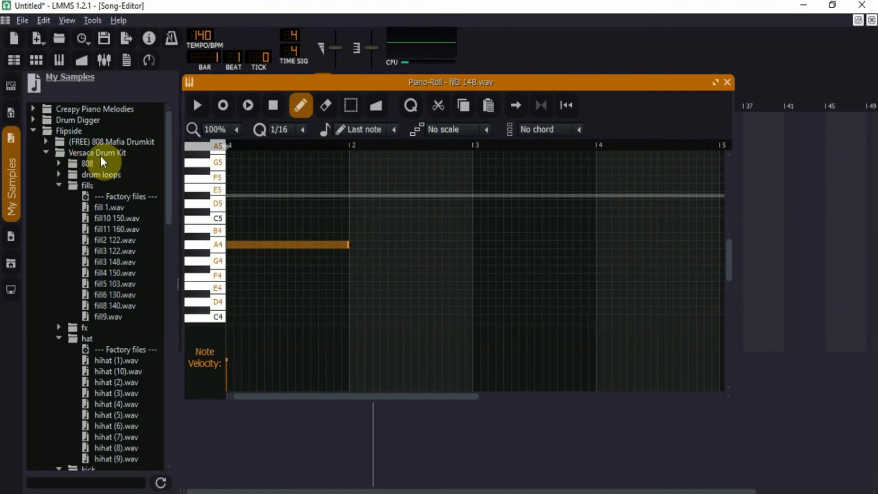
left_click(727, 82)
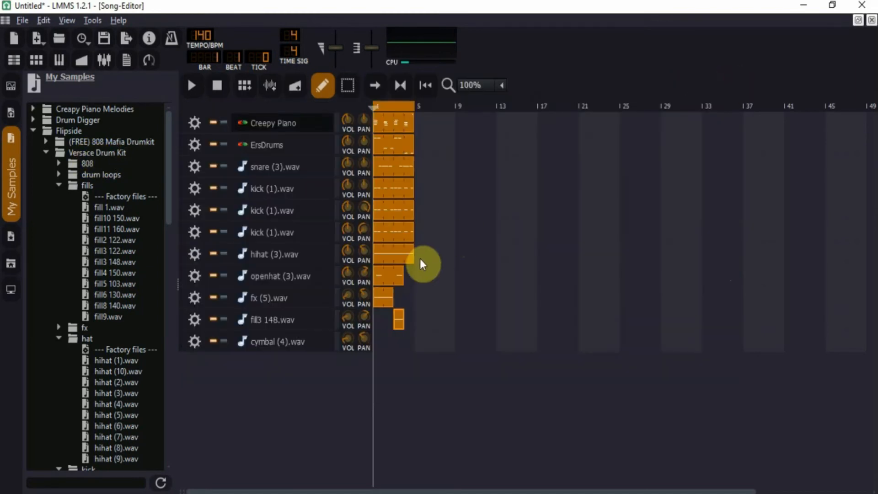
- Create a cymbal (4).wav pattern over bars 3–4 with a one-bar A4 note starting near the end of beat 2
left_click(399, 338)
scroll(170, 221, "down", 1)
scroll(169, 201, "up", 1)
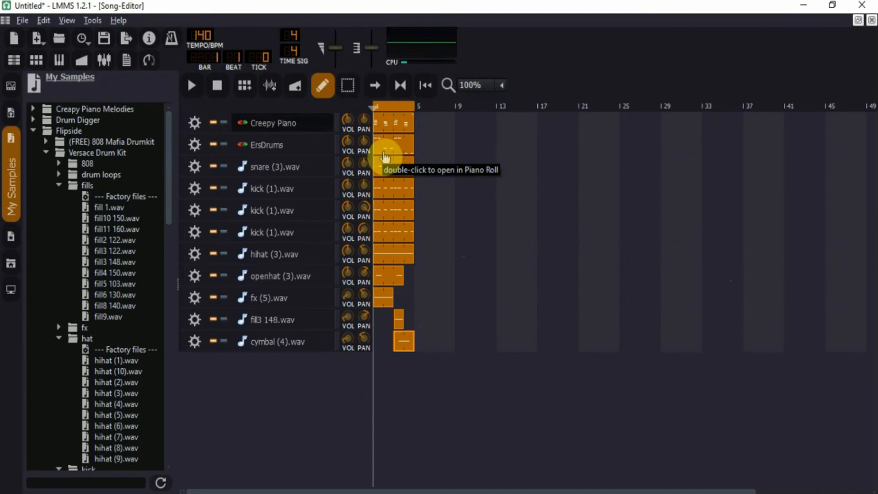
- Preview the fx (5).wav pattern on its own, and close its note editor
double_click(377, 298)
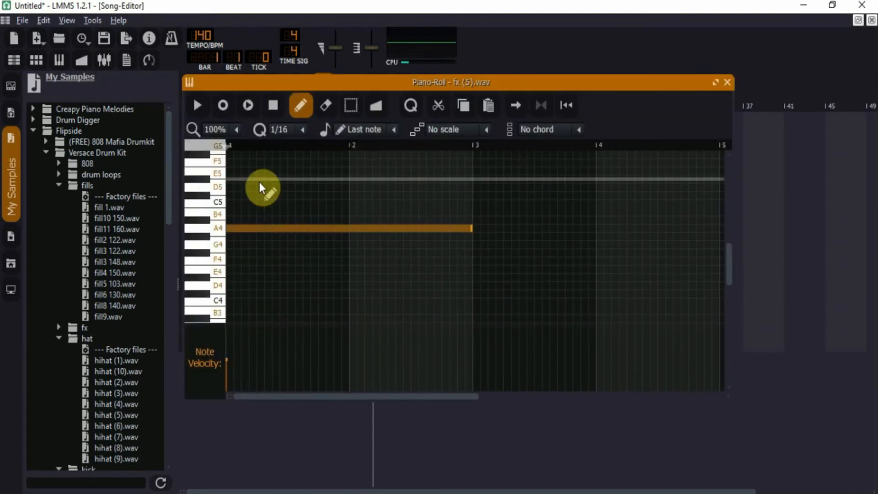
left_click(197, 105)
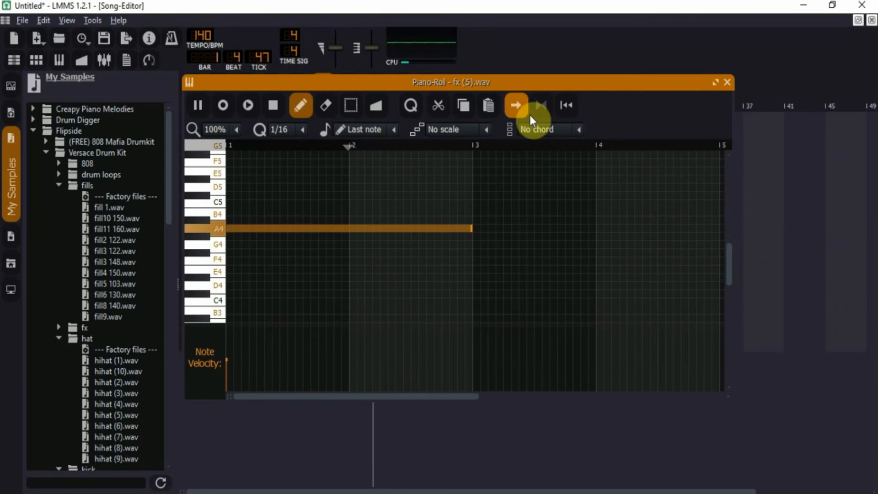
left_click(726, 84)
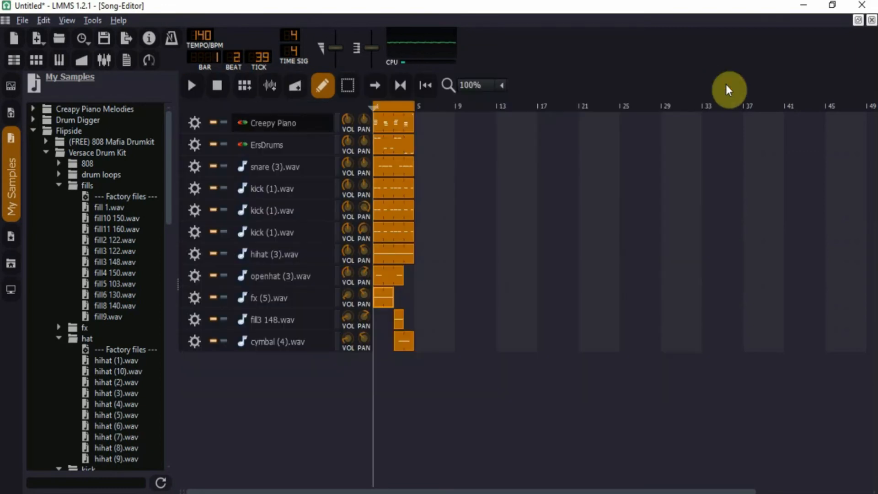
- Lower the fill3 148.wav note to G4 and preview the pattern
double_click(398, 322)
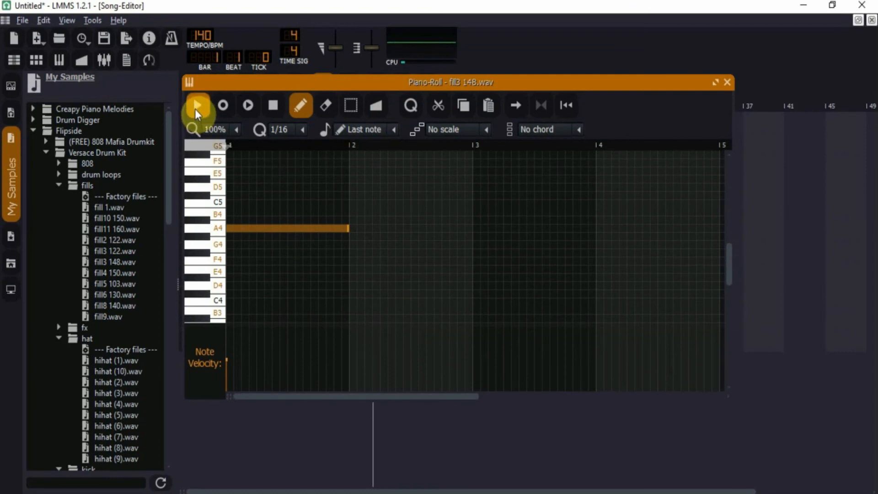
left_click_drag(255, 232, 255, 245)
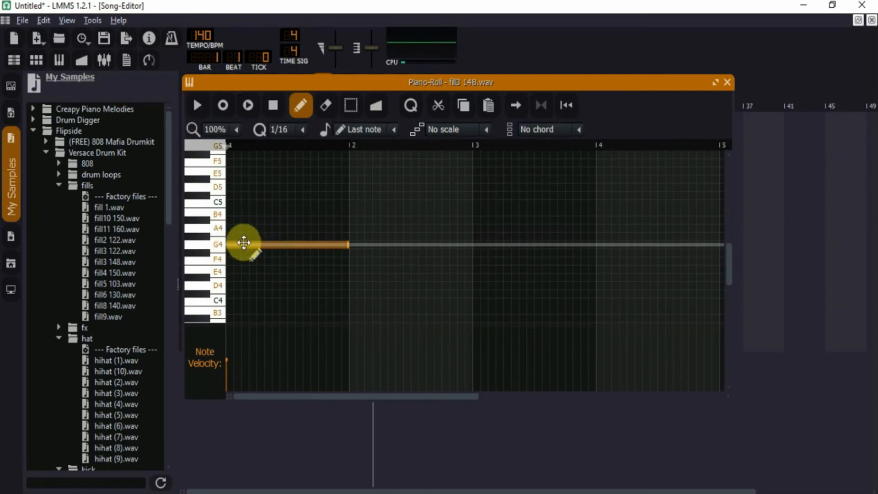
left_click(196, 103)
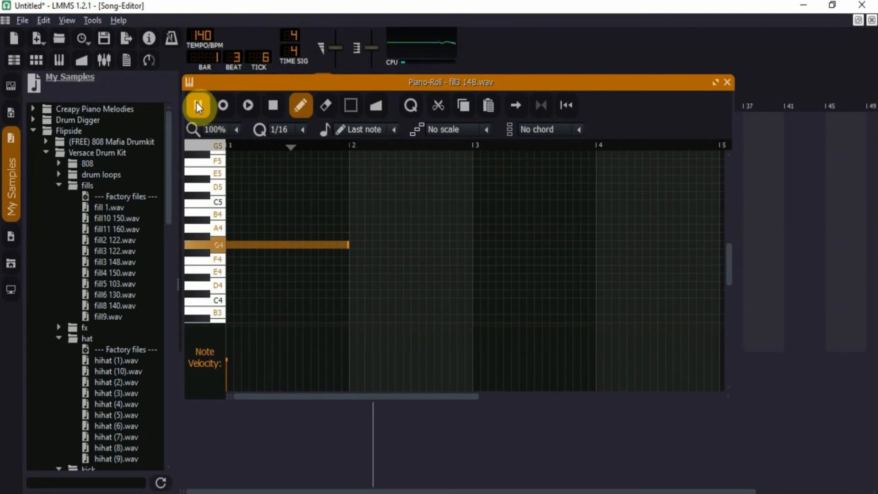
left_click(274, 108)
left_click(727, 82)
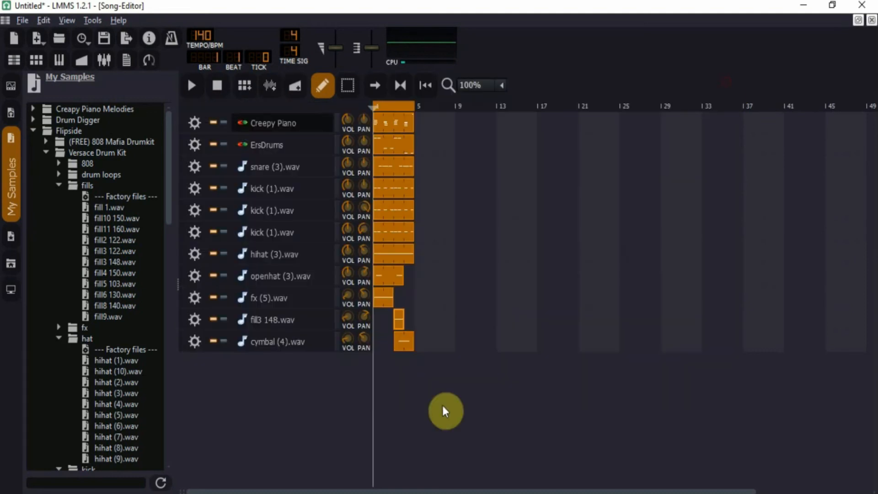
- Preview the cymbal (4).wav pattern alone and the full song with all tracks, stopping playback each time
double_click(405, 345)
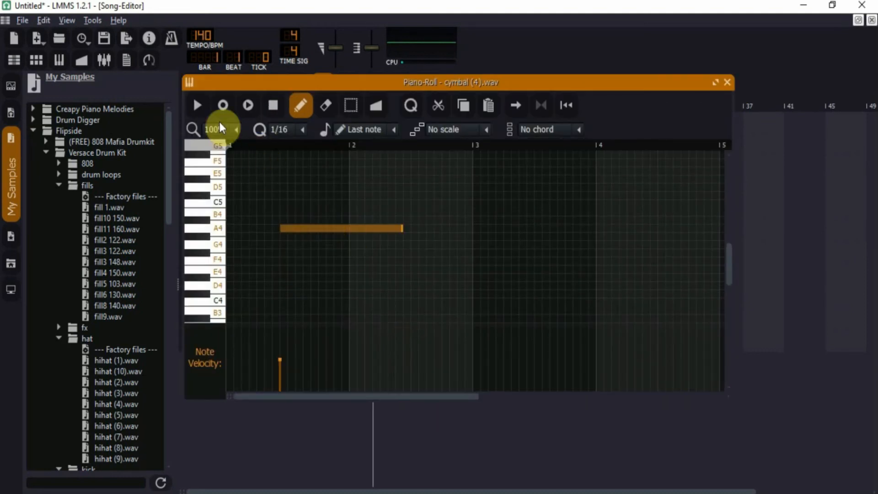
left_click(197, 105)
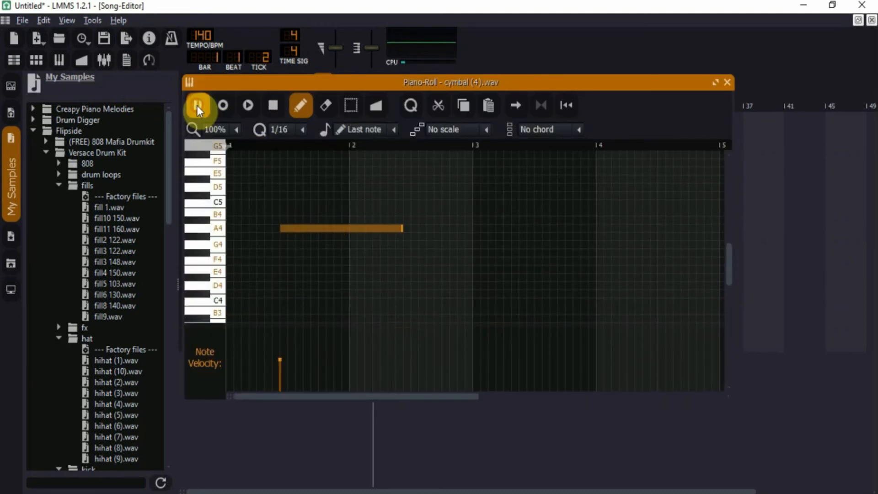
left_click(273, 106)
left_click(728, 82)
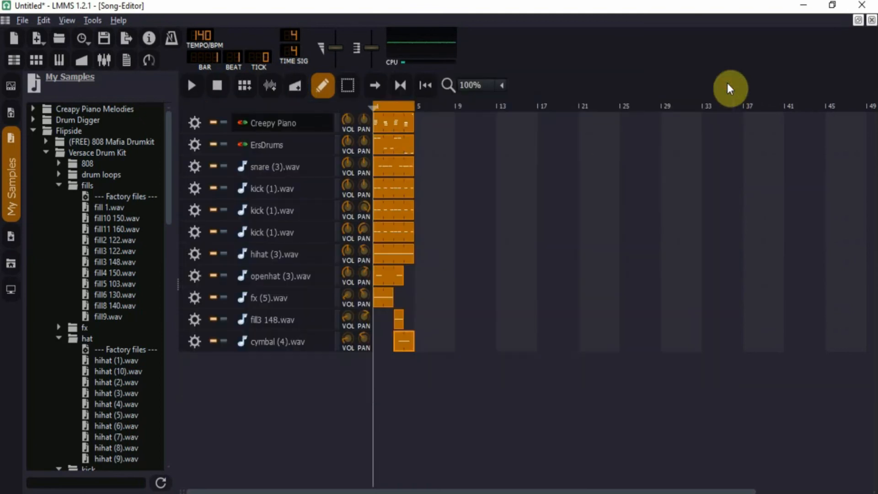
left_click(399, 85)
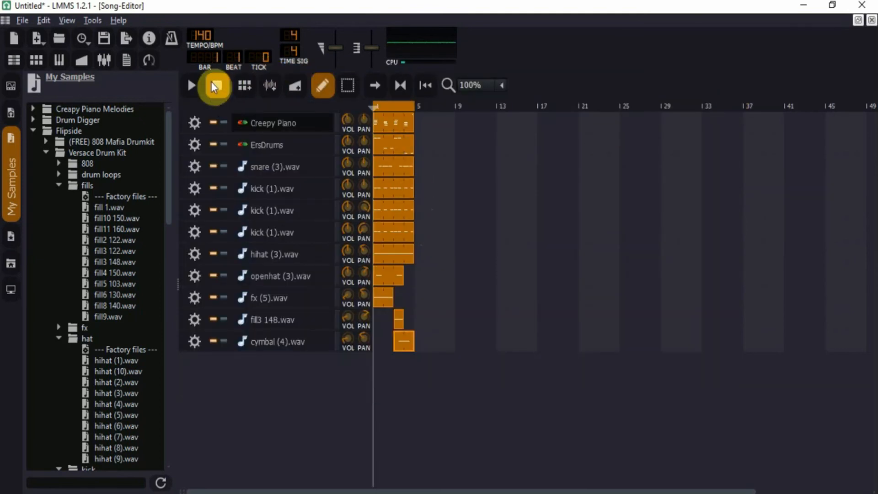
left_click(191, 87)
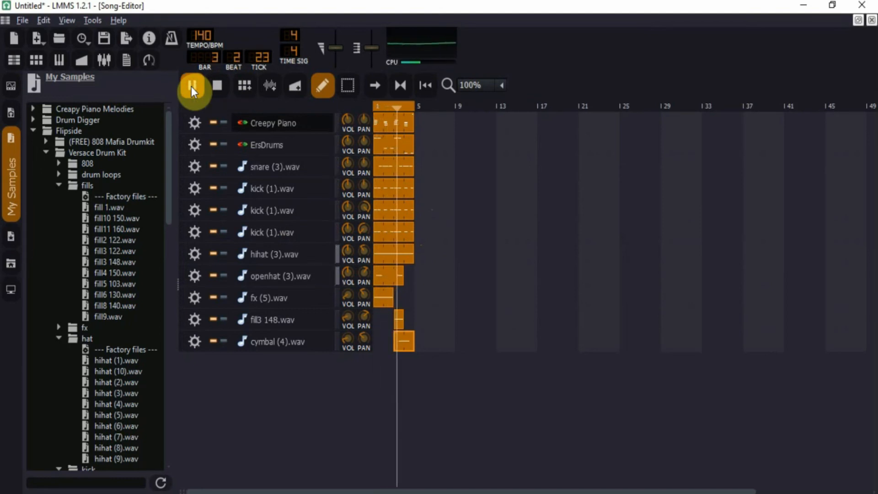
left_click(218, 86)
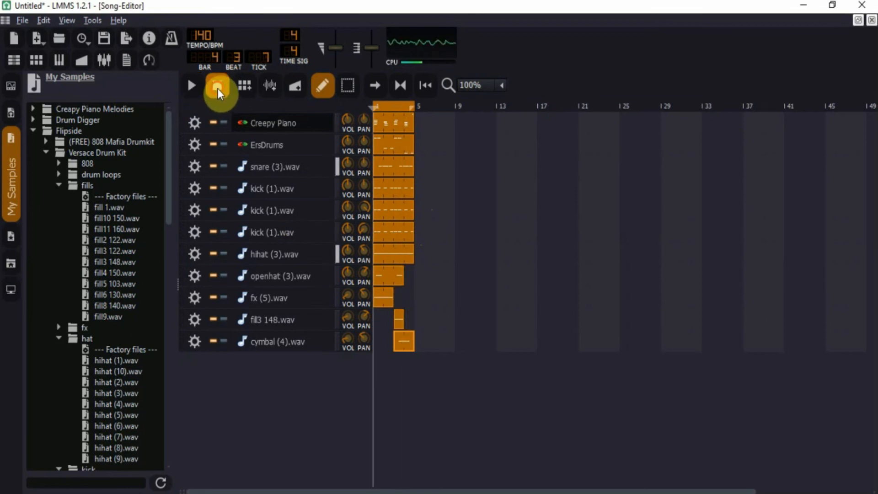
- Shift the cymbal (4).wav note to start on beat 4 of the pattern's first bar, and preview the full song
double_click(403, 341)
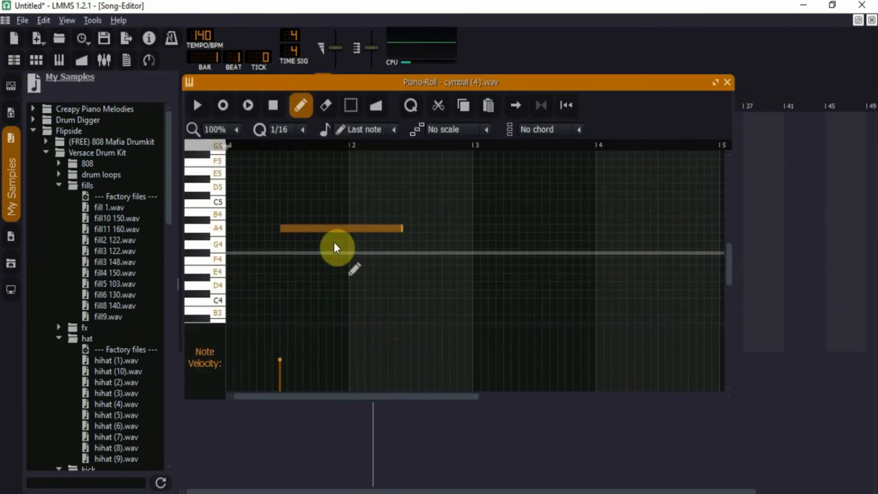
left_click_drag(322, 227, 364, 229)
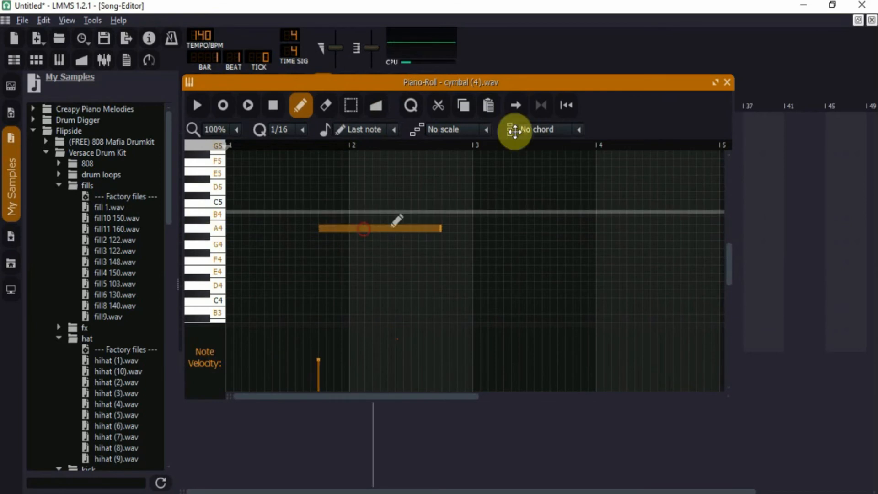
left_click(727, 83)
left_click(188, 83)
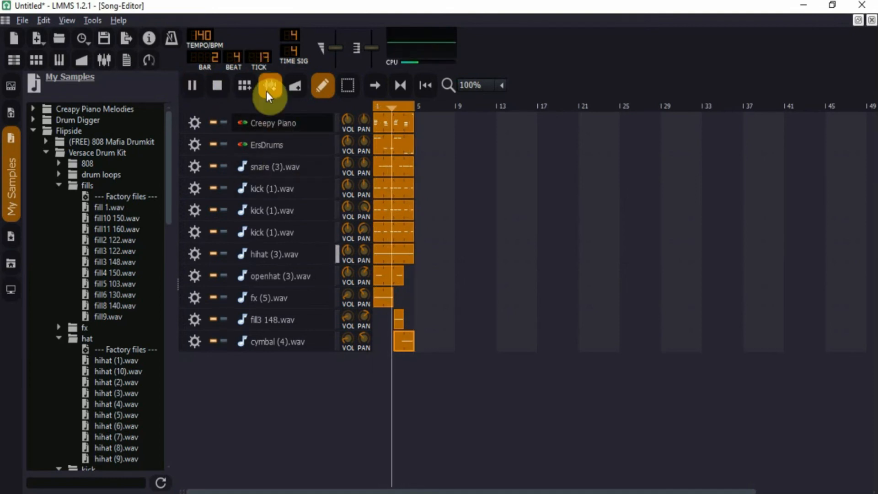
left_click(215, 84)
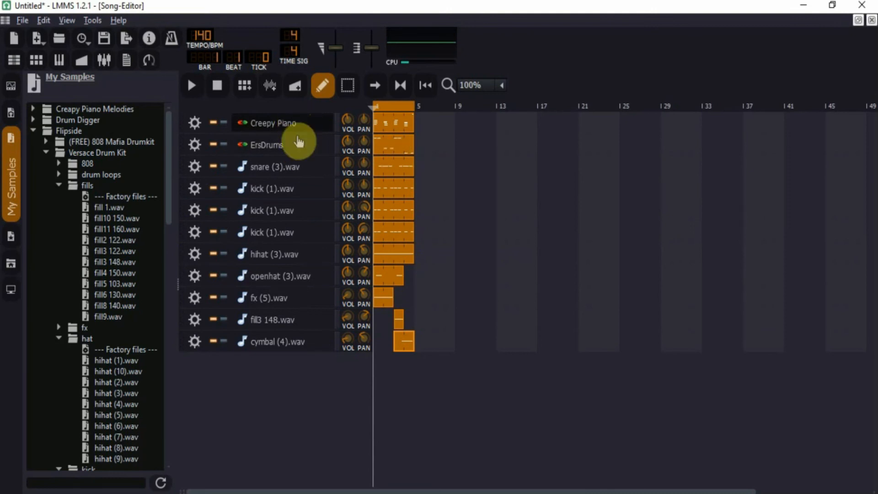
- Solo the Creepy Piano track, start playback and show the instrument's plugin interface
left_click(226, 122)
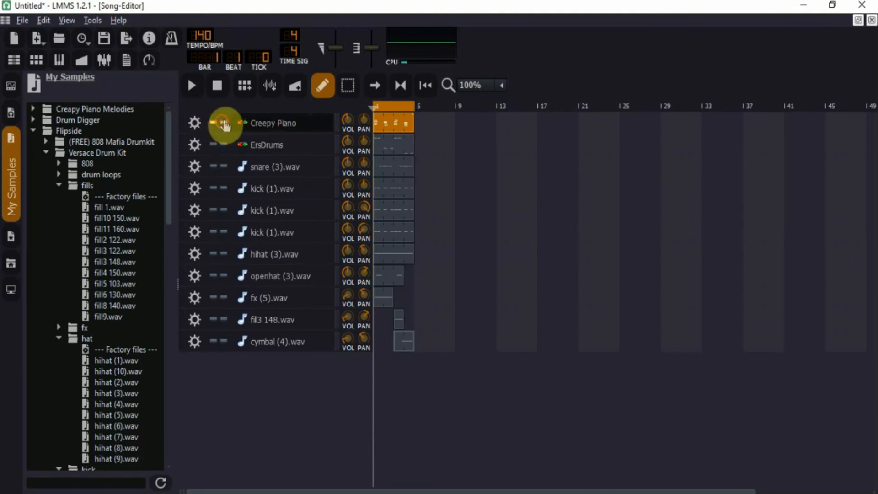
left_click(284, 124)
left_click(652, 258)
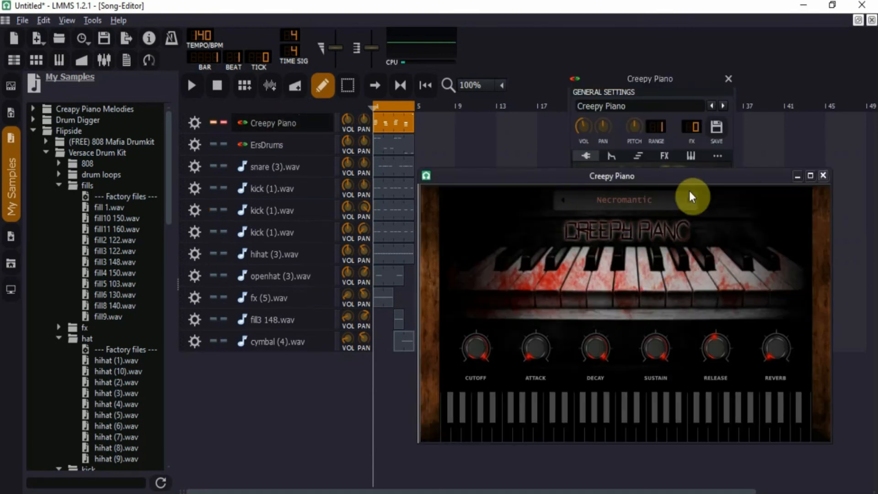
left_click_drag(617, 175, 638, 123)
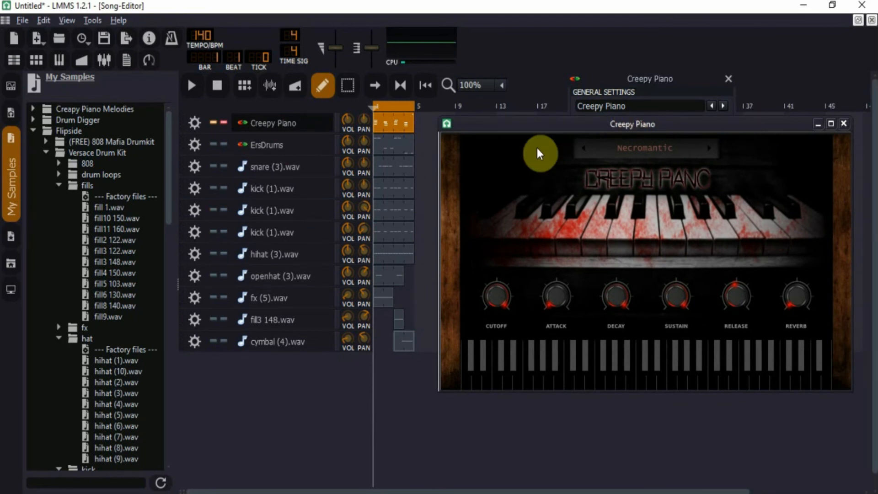
left_click(193, 86)
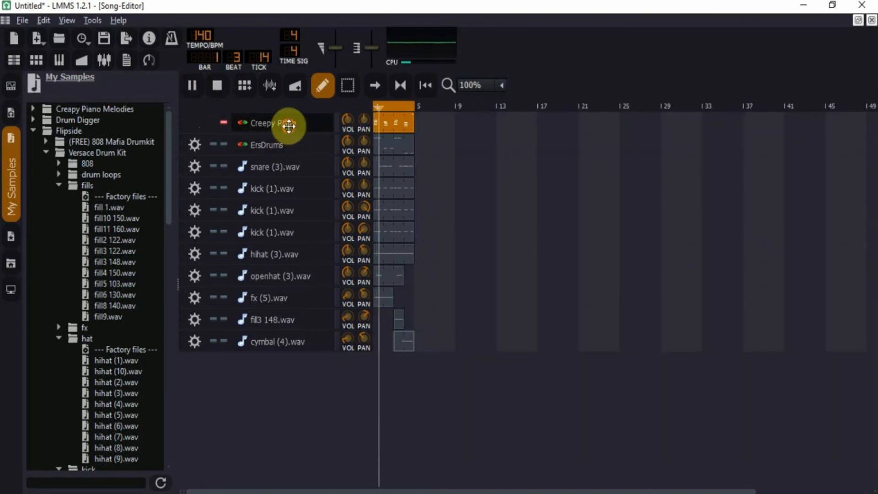
left_click(292, 131)
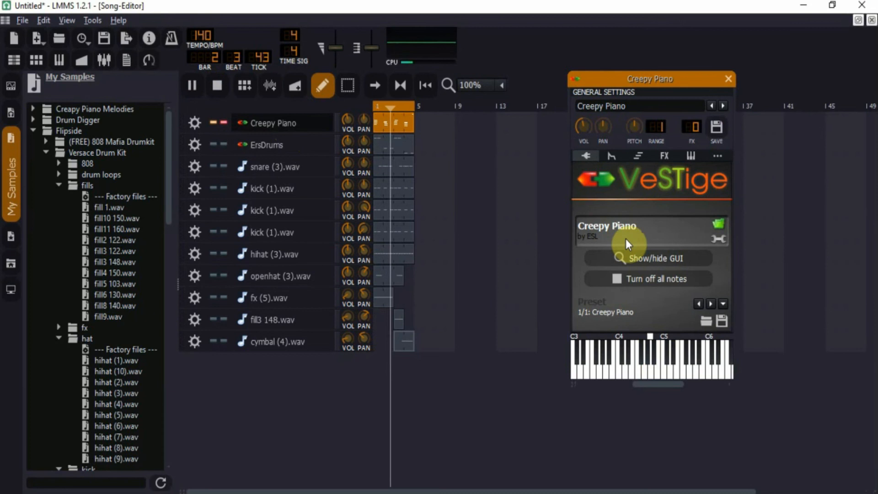
left_click(634, 259)
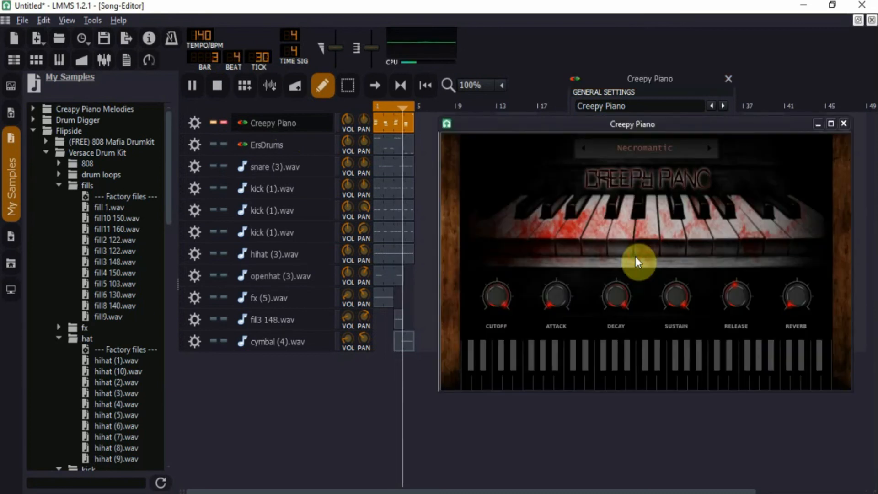
- Step backward through the Creepy Piano presets to Decayed, listening to each, and preview the full song with all tracks before stopping playback
left_click(582, 148)
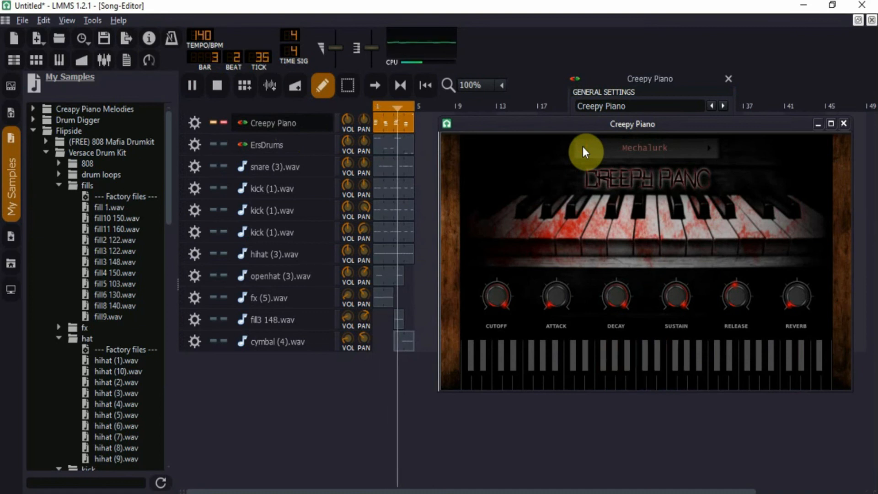
left_click(582, 147)
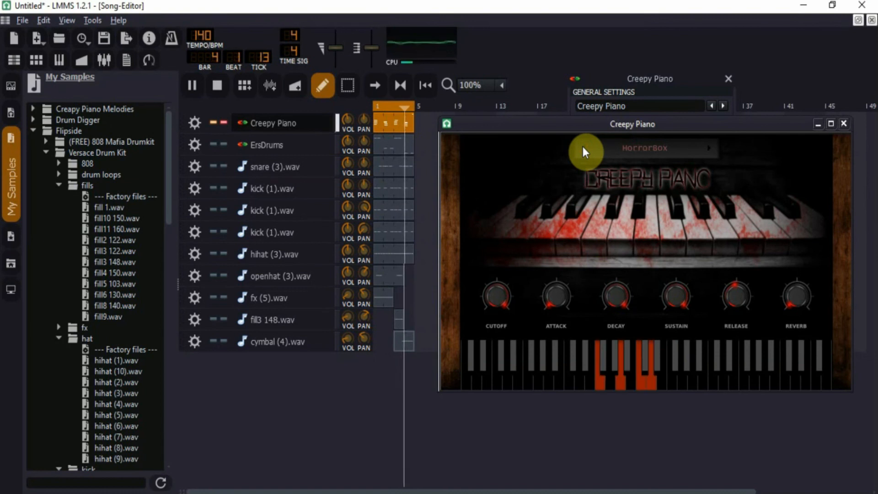
left_click(583, 146)
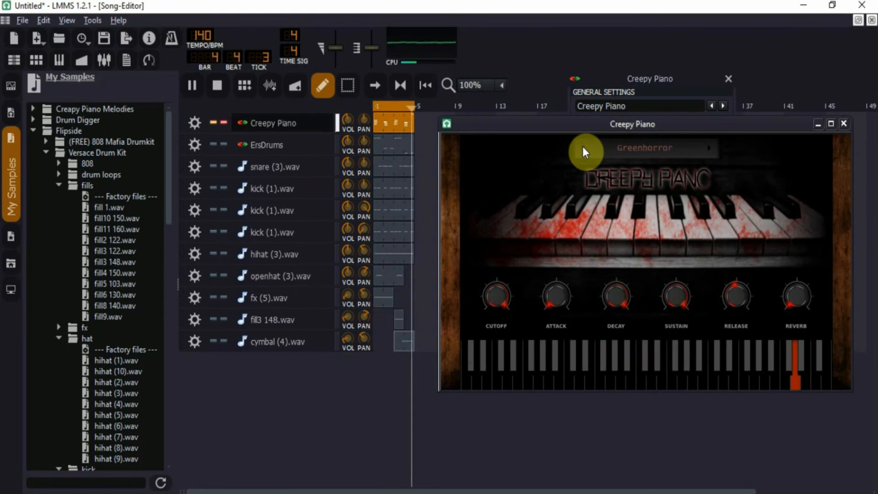
left_click(583, 146)
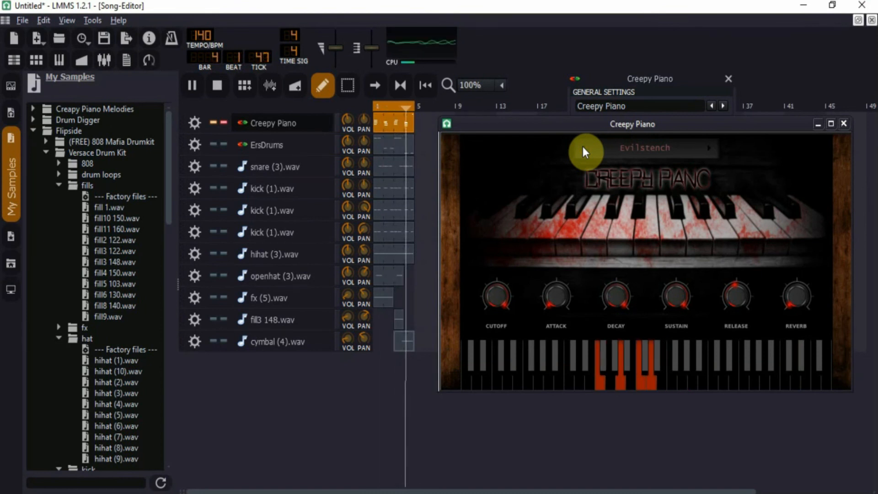
left_click(583, 147)
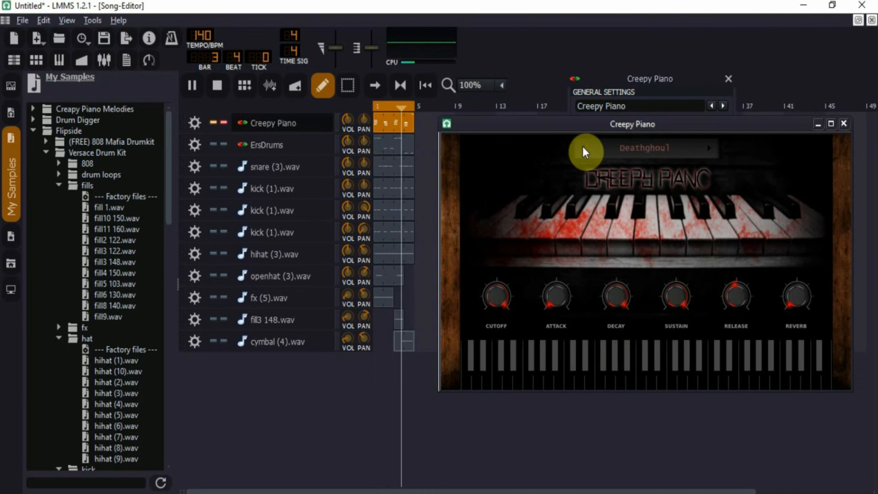
left_click(583, 146)
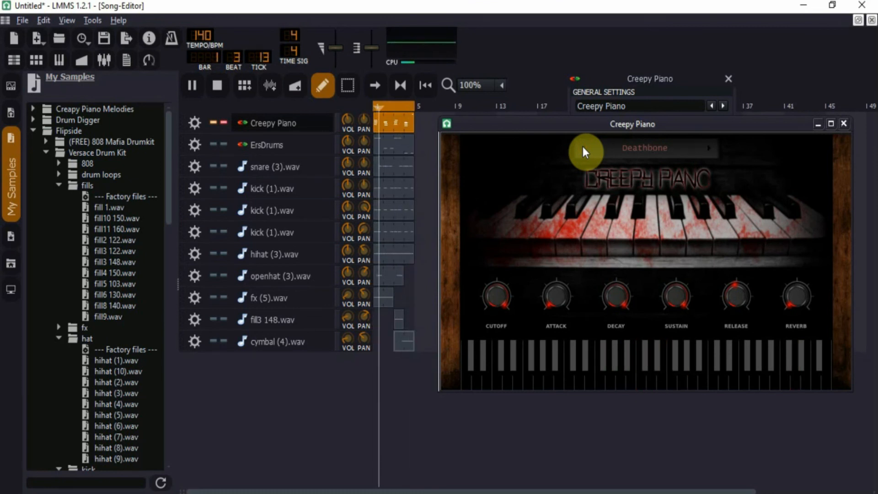
left_click(583, 147)
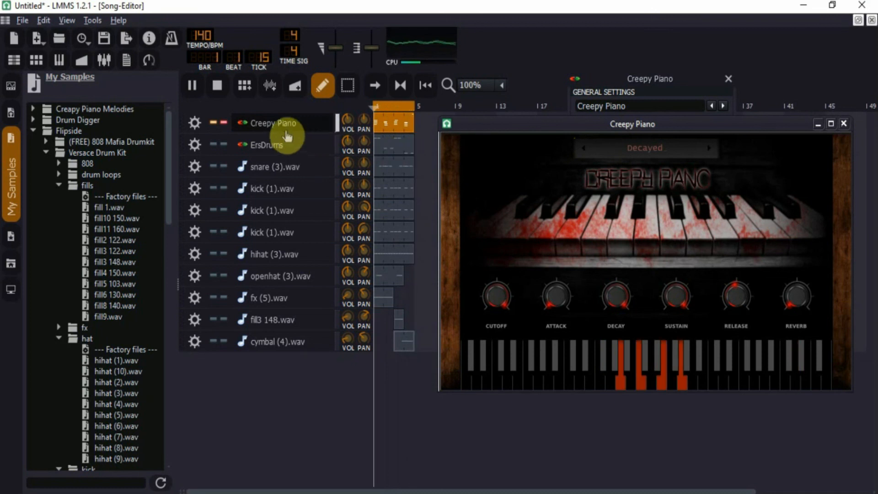
left_click(226, 123)
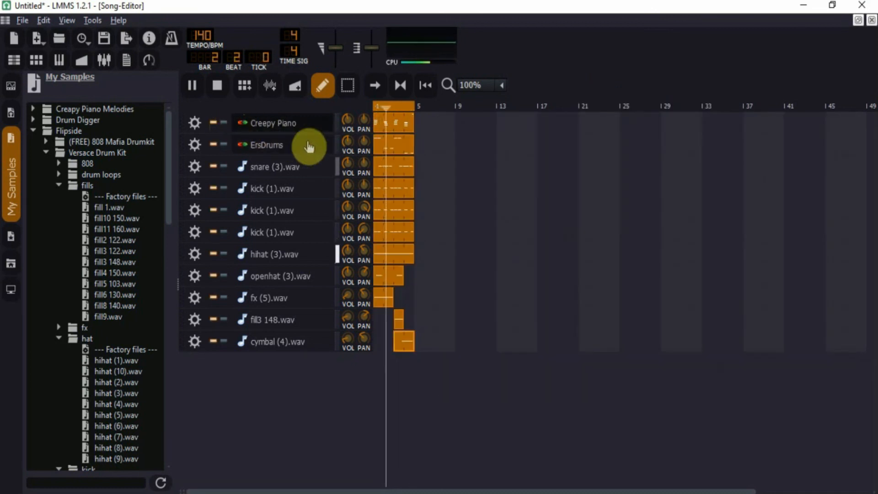
left_click(215, 87)
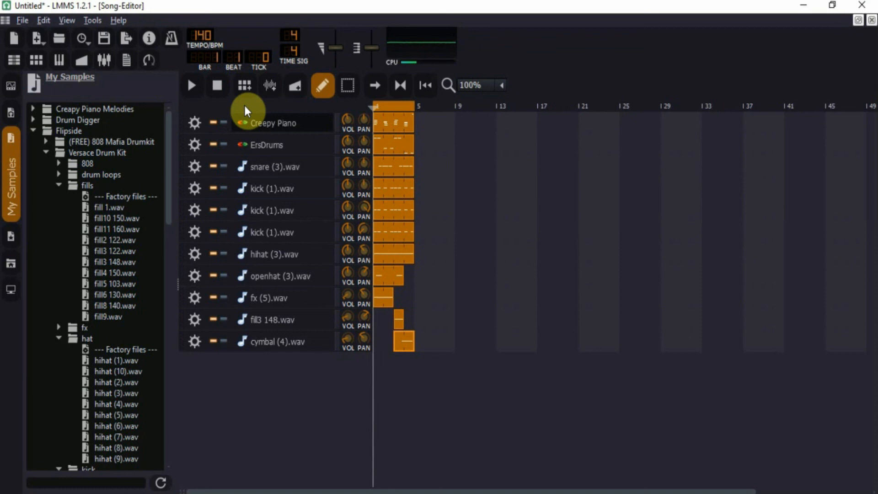
- Play the ErsDrums bass track solo and show its plugin interface to examine the kick settings
left_click(272, 144)
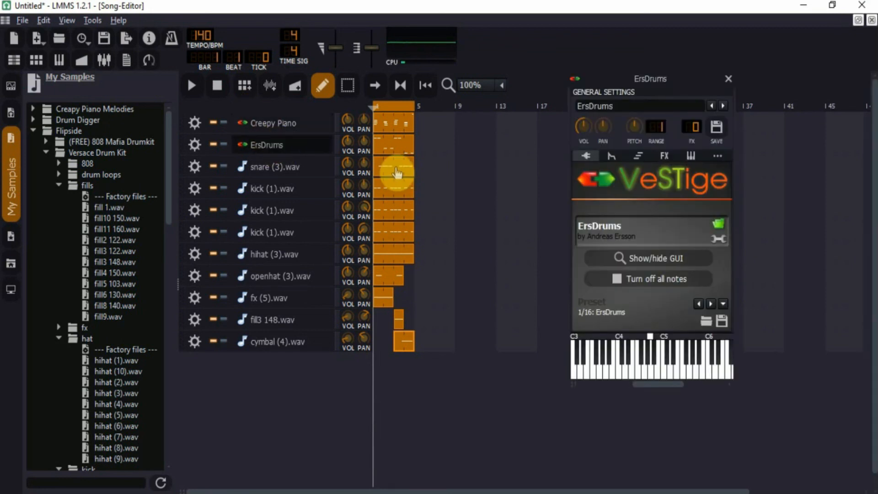
left_click(224, 145)
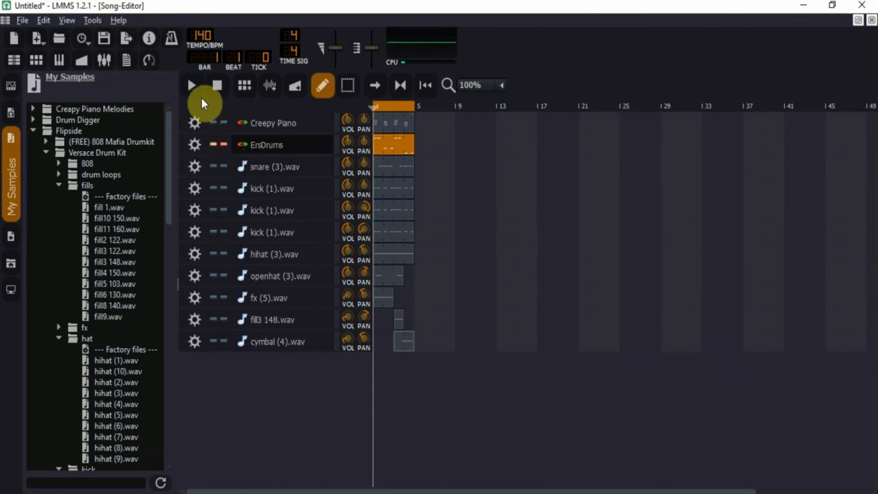
left_click(191, 86)
double_click(272, 145)
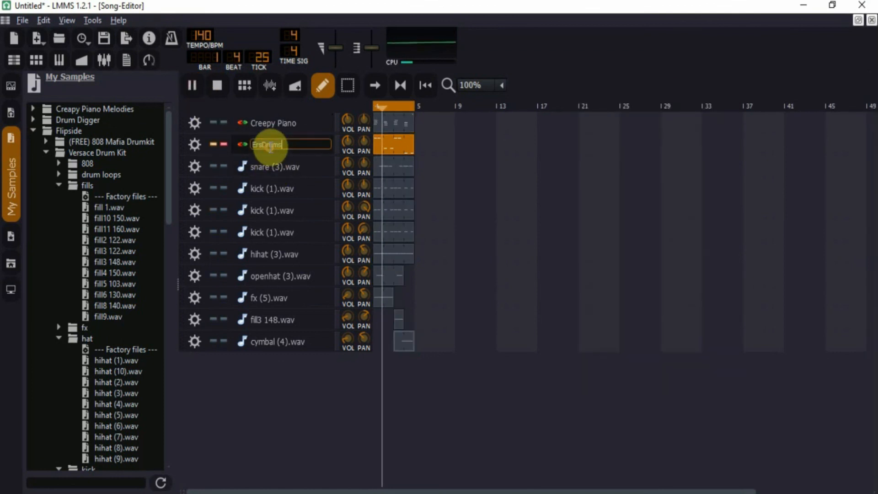
left_click(245, 145)
left_click(245, 145)
left_click(245, 144)
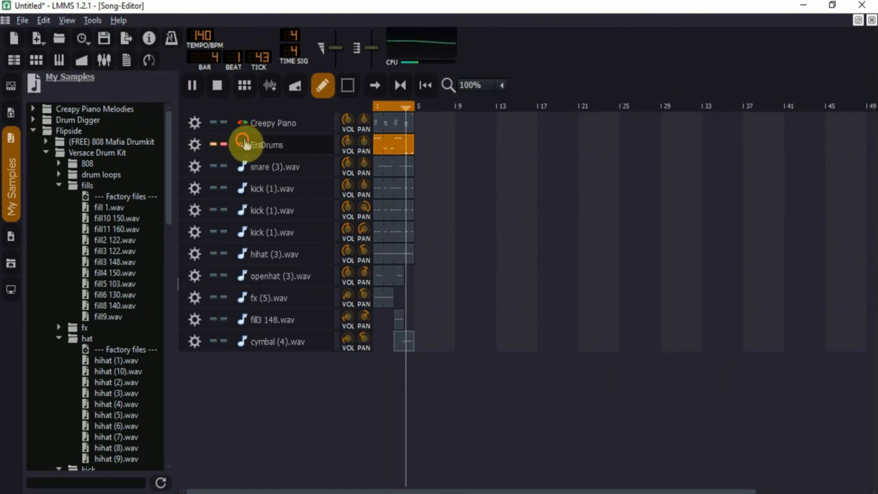
left_click(245, 145)
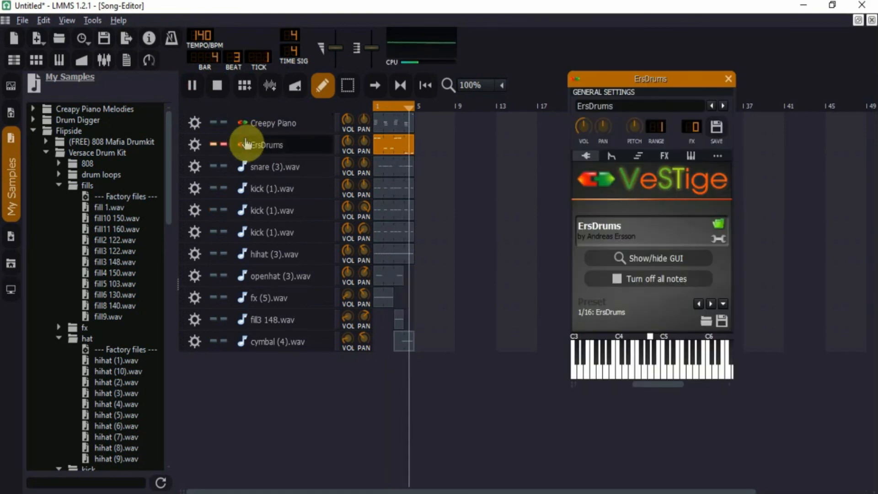
left_click(666, 262)
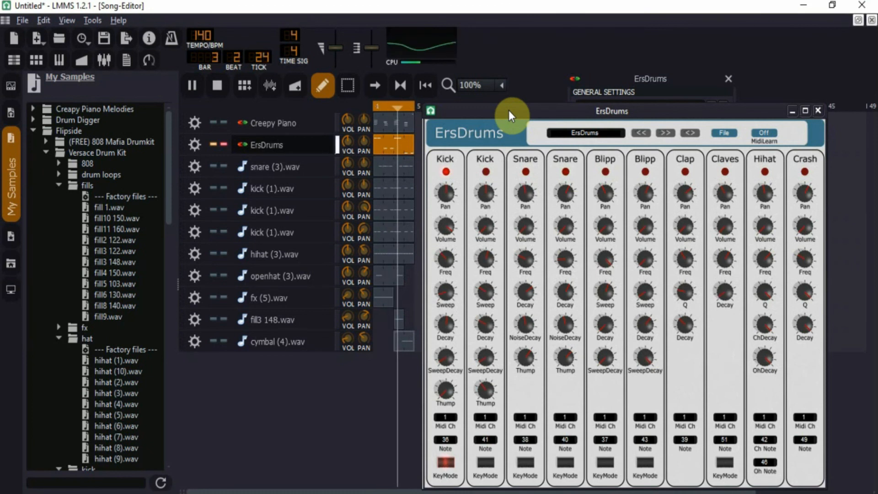
- Examine the ErsDrums effects chain and its Equalizer curve, unsolo the track and stop playback
left_click(292, 145)
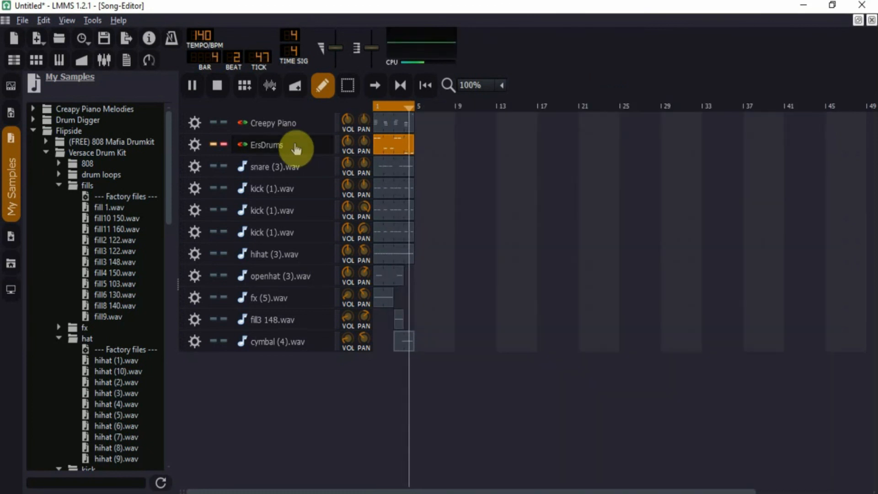
left_click(292, 145)
left_click(664, 156)
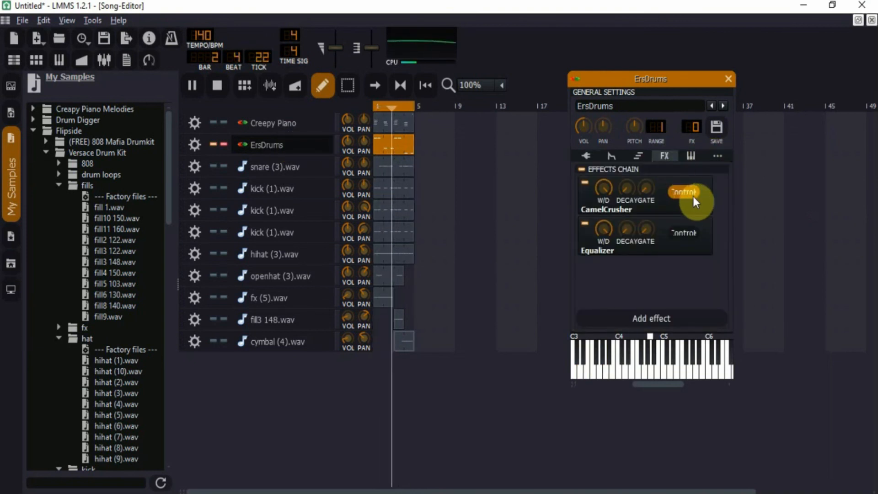
left_click(683, 233)
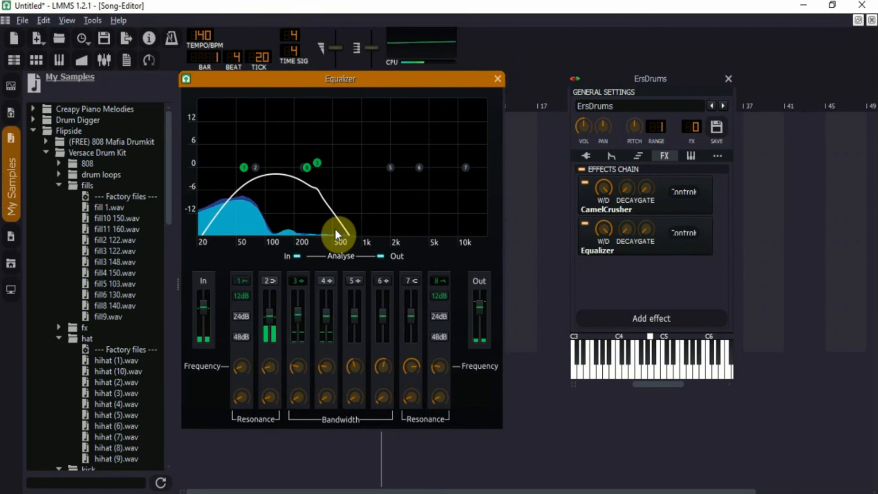
left_click(499, 78)
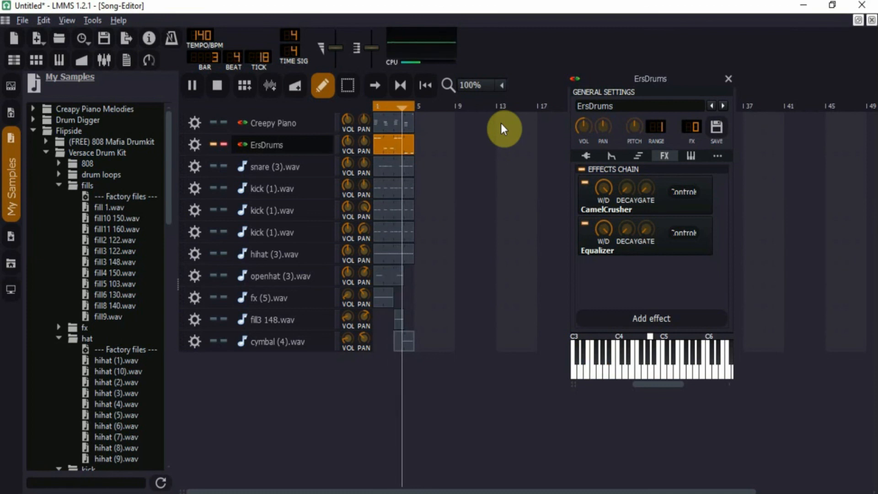
left_click(224, 145)
left_click(213, 91)
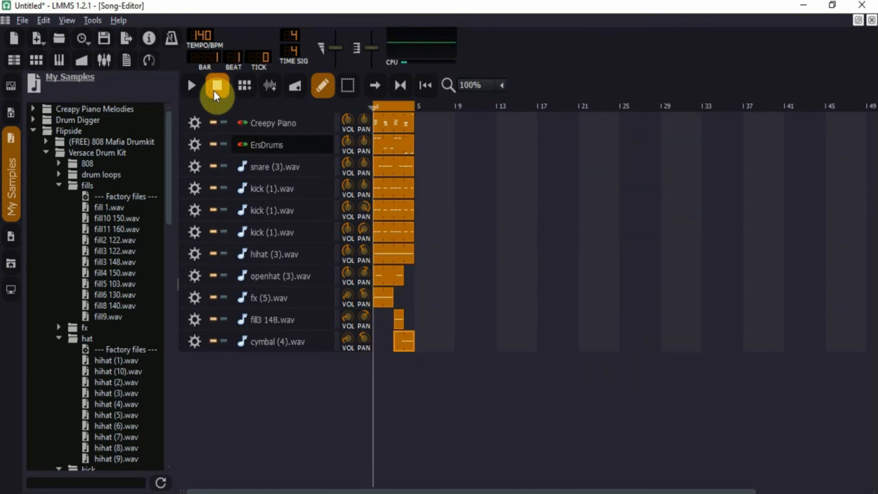